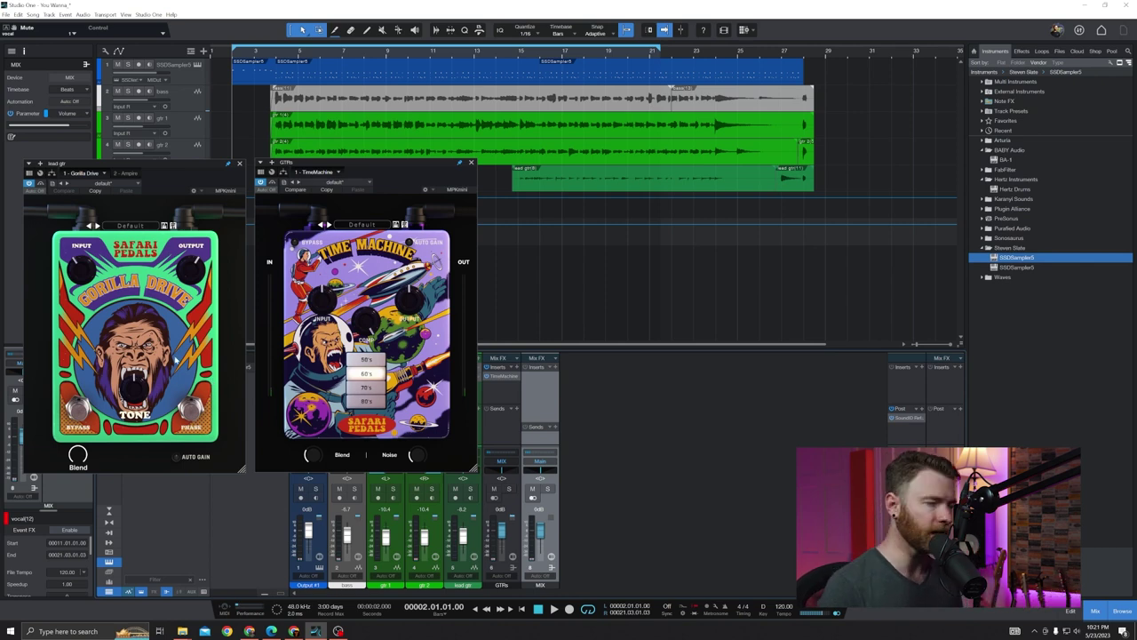
Toggle the bypass and phase switches on the lead guitar's Gorilla Drive pedal on and back off
mouse_move(420, 293)
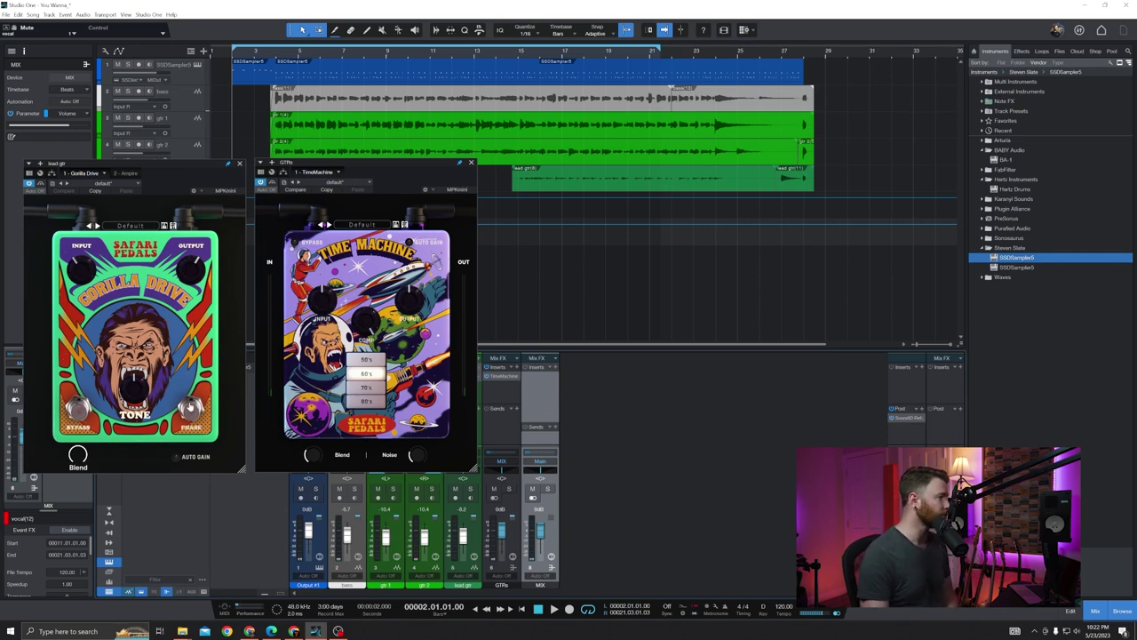
mouse_move(76, 277)
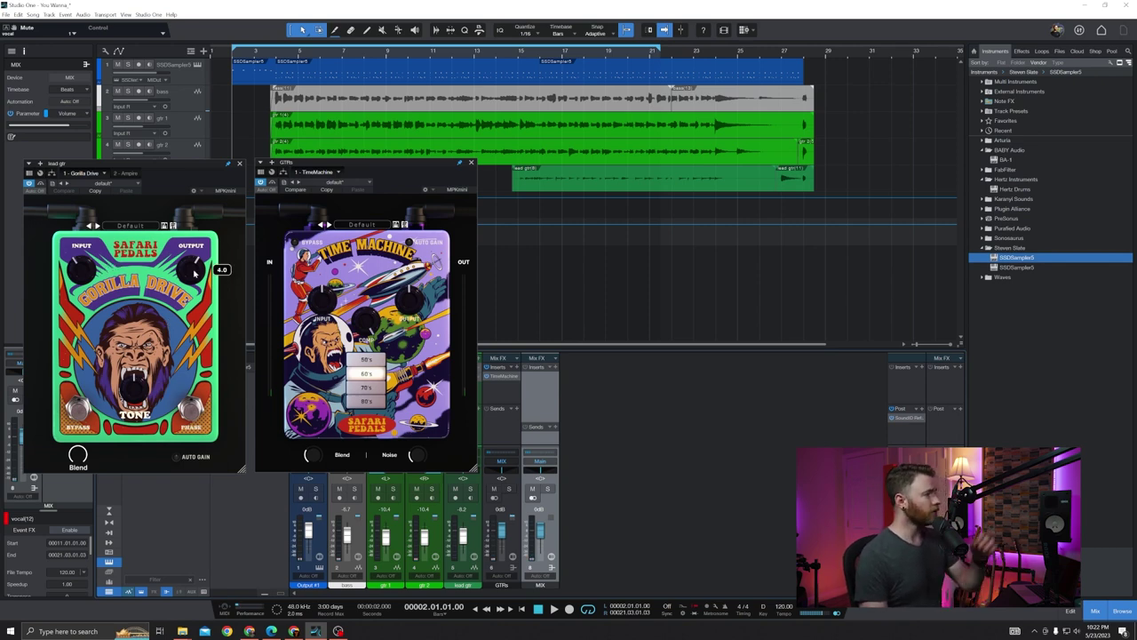
mouse_move(142, 391)
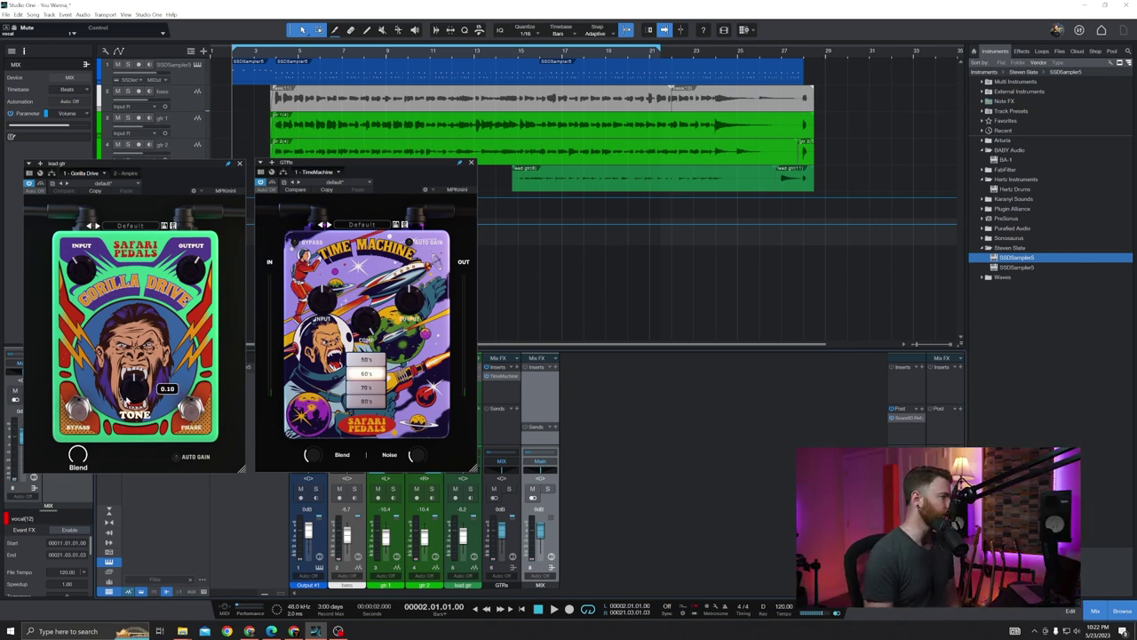
click(79, 407)
click(78, 408)
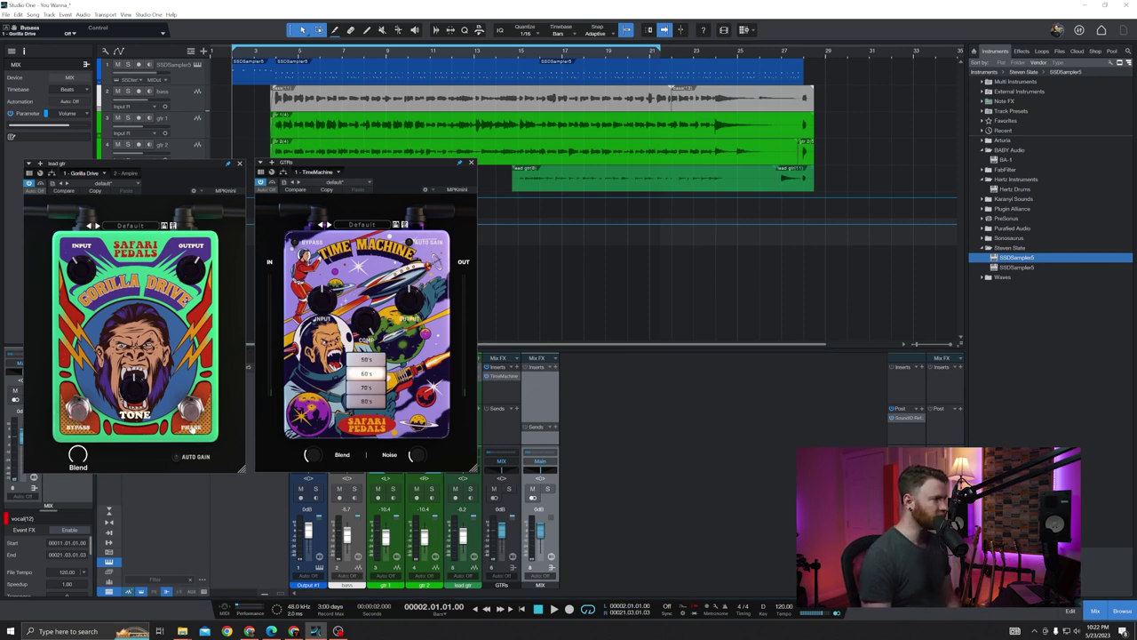
click(194, 410)
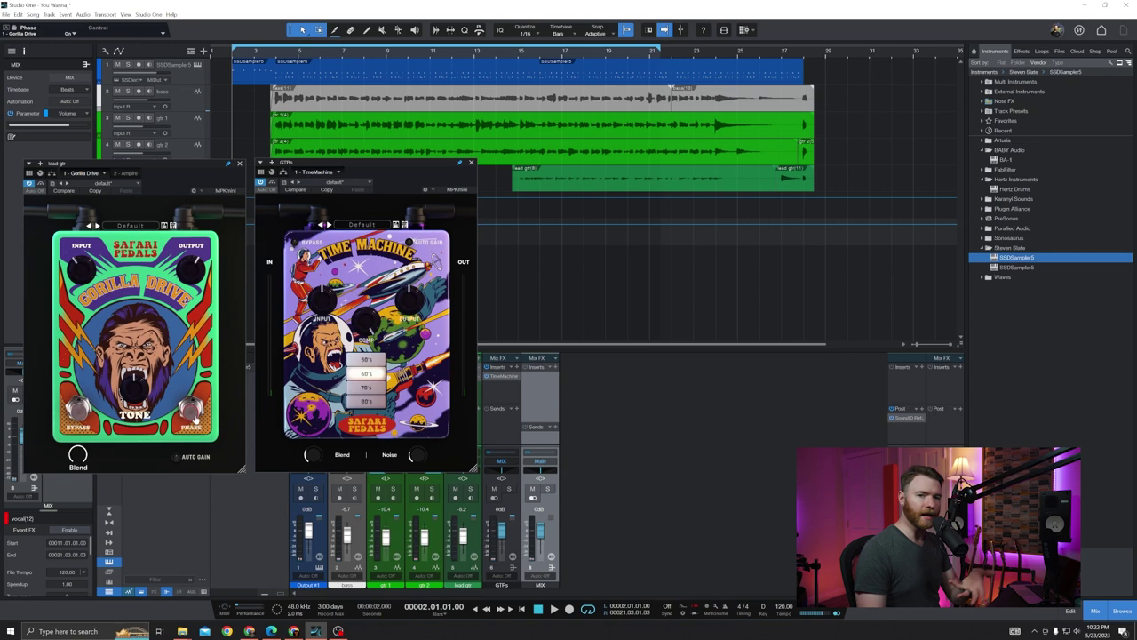
click(193, 412)
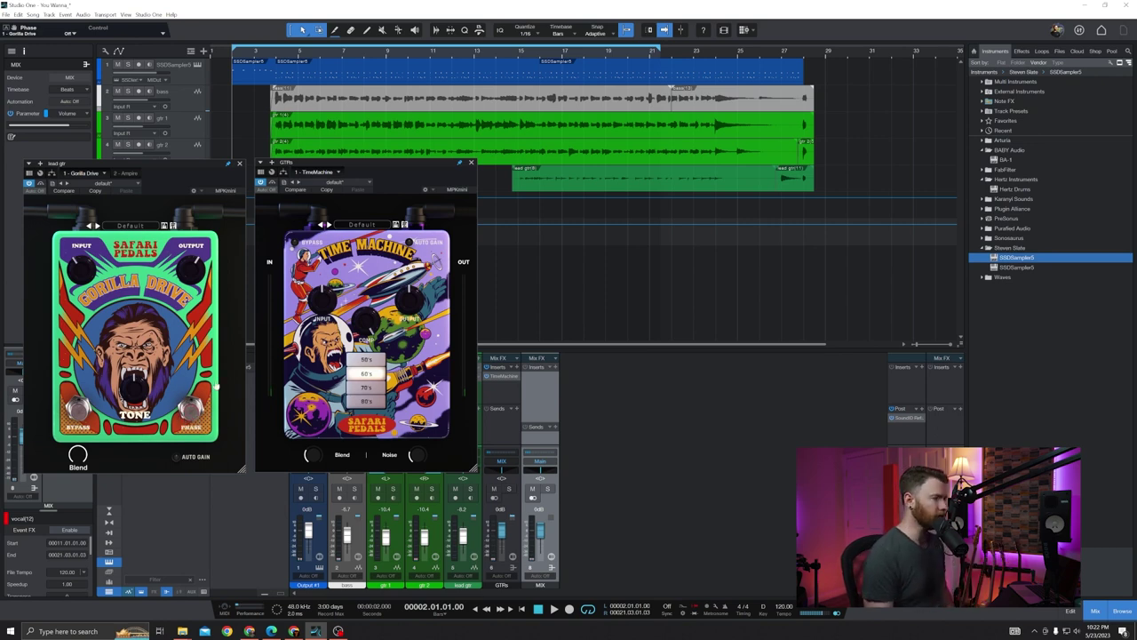
mouse_move(80, 455)
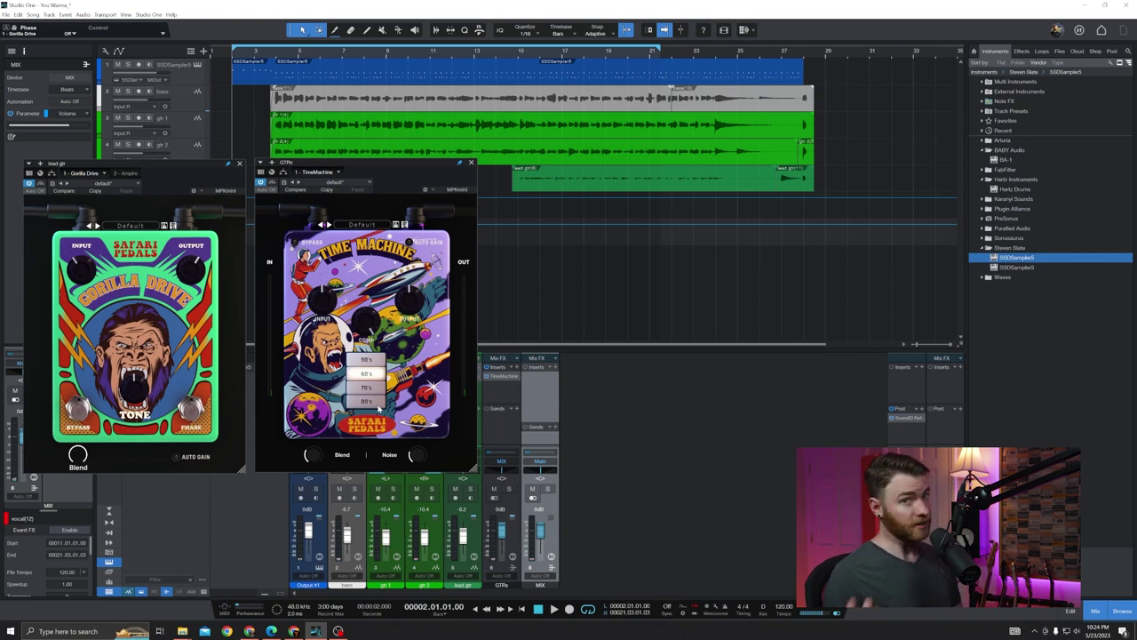
Try the 80's decade on the GTRs bus Time Machine, switch to 50's, and turn Noise up and back down
click(372, 401)
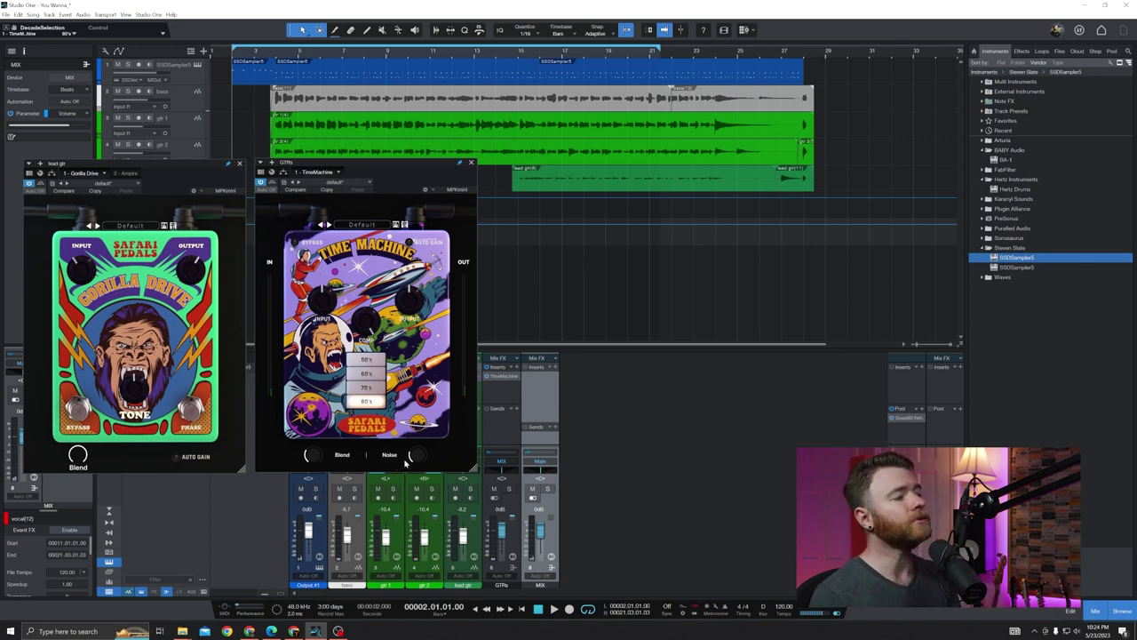
drag(418, 455, 410, 531)
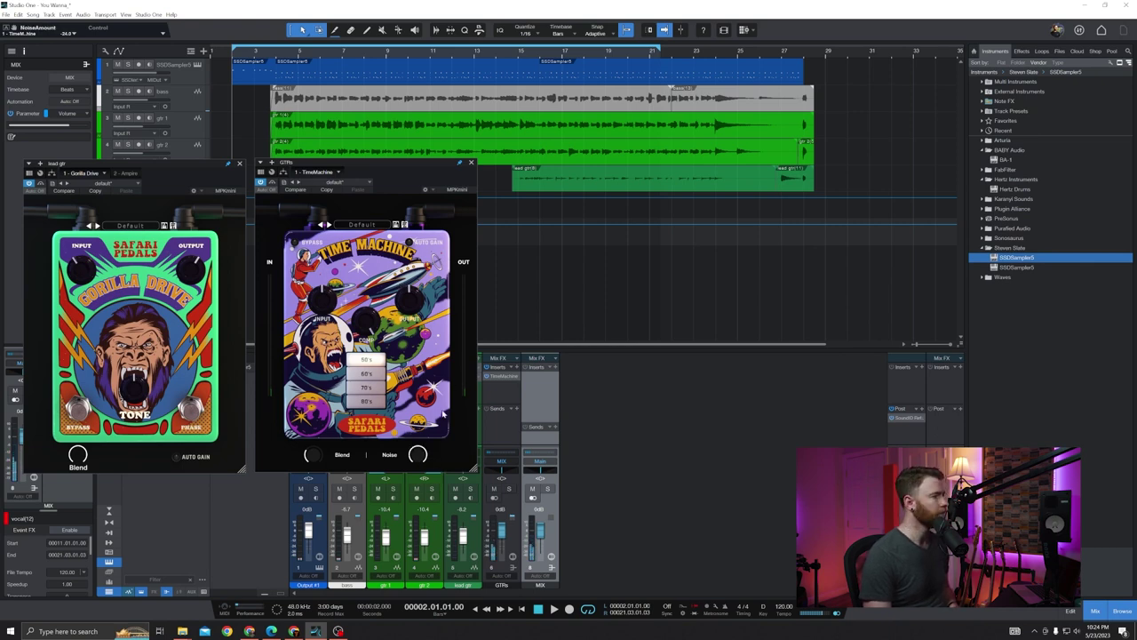
drag(417, 454, 418, 487)
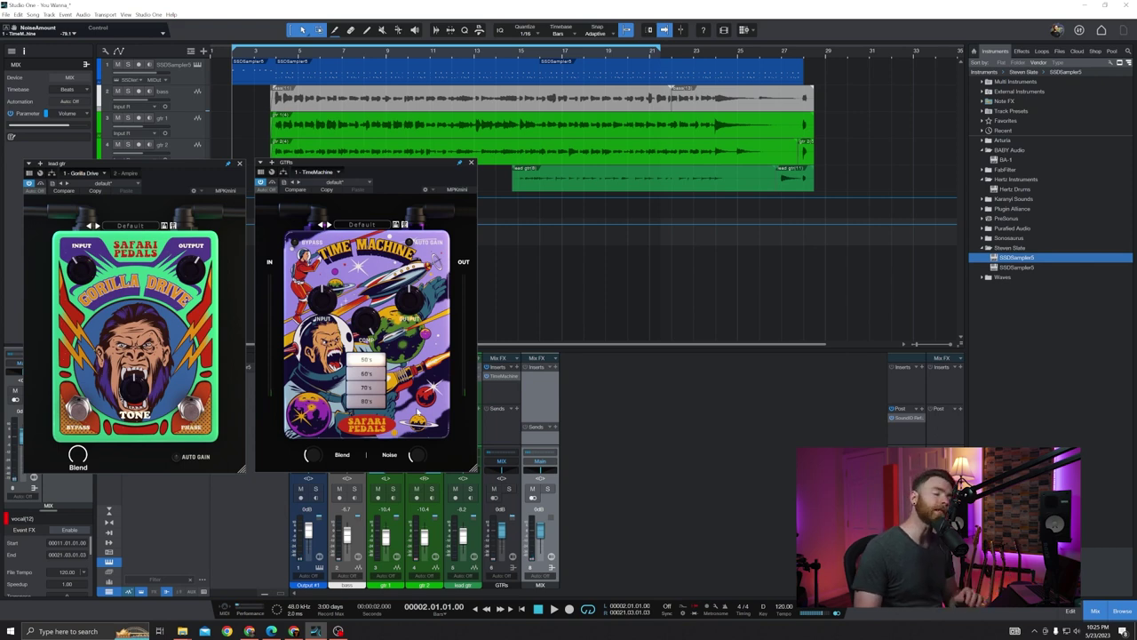
mouse_move(421, 455)
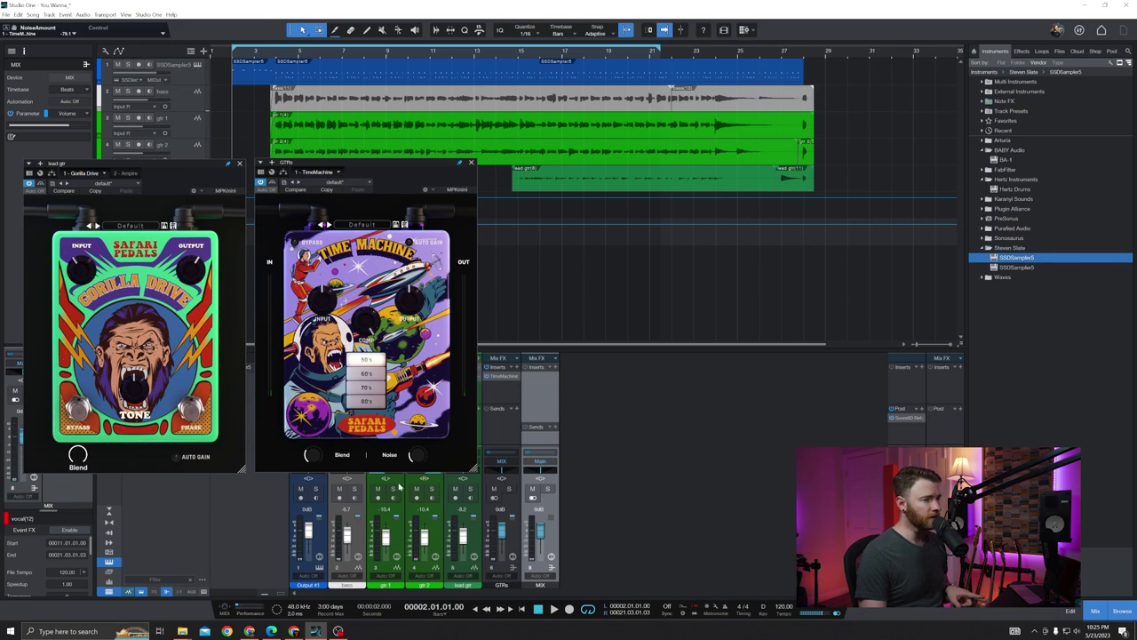
Close the GTRs Time Machine and the lead guitar Gorilla Drive plug-in windows
mouse_move(472, 469)
mouse_down()
mouse_move(653, 554)
mouse_move(559, 504)
mouse_move(515, 464)
mouse_move(536, 479)
mouse_move(461, 459)
mouse_move(456, 472)
mouse_up()
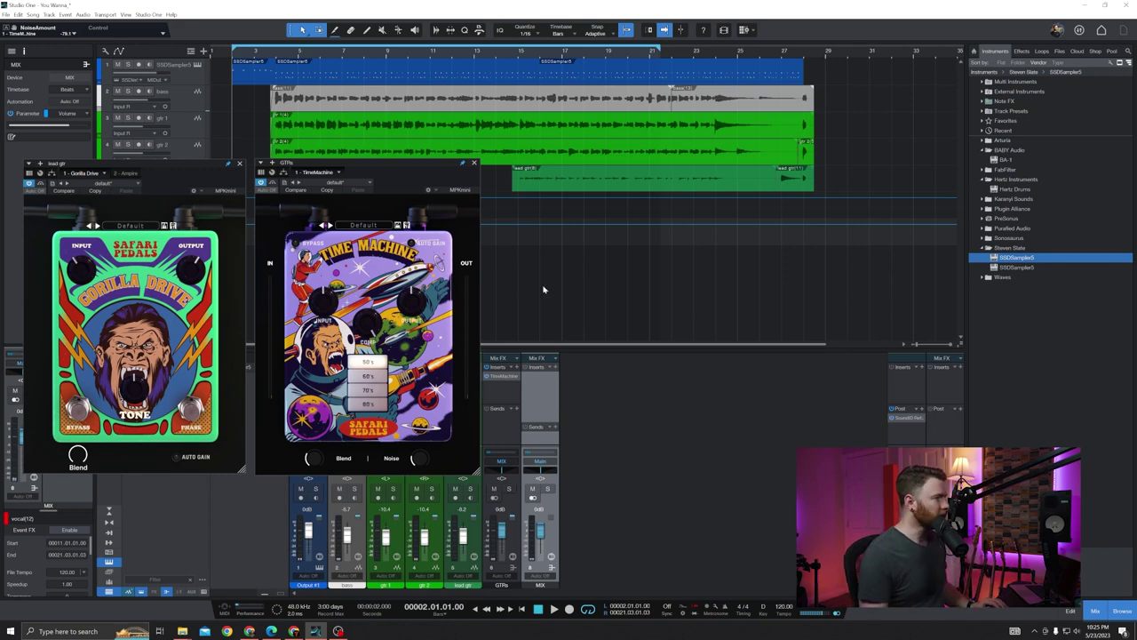
click(475, 164)
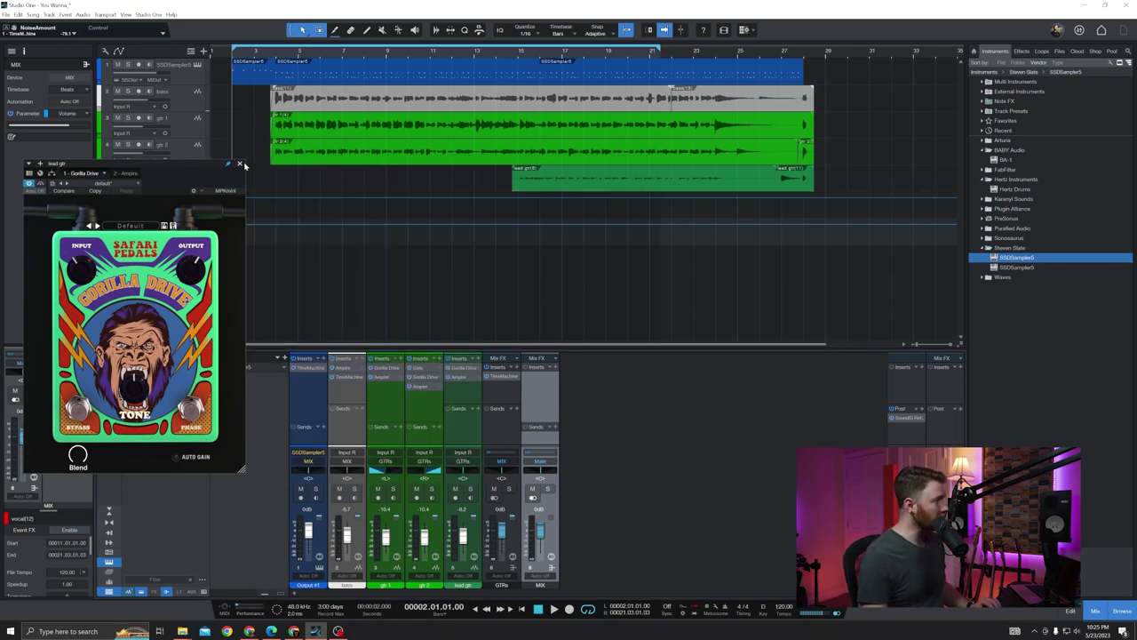
click(240, 164)
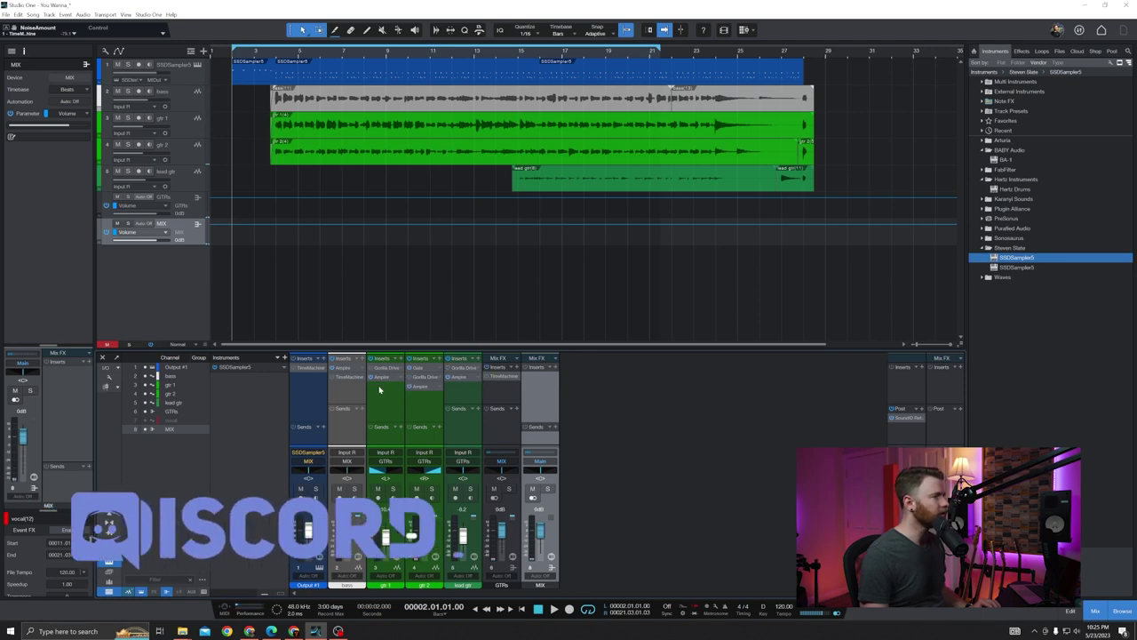
Review the drum and bass channels' inserts, viewing the Time Machine on the bass and closing it
click(324, 398)
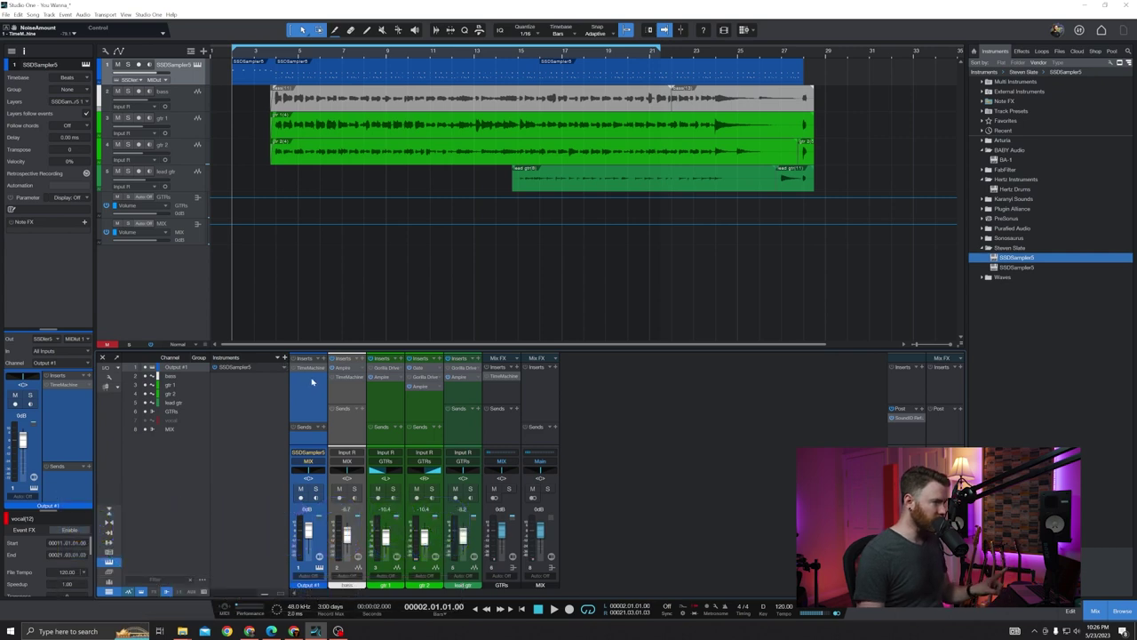
click(351, 392)
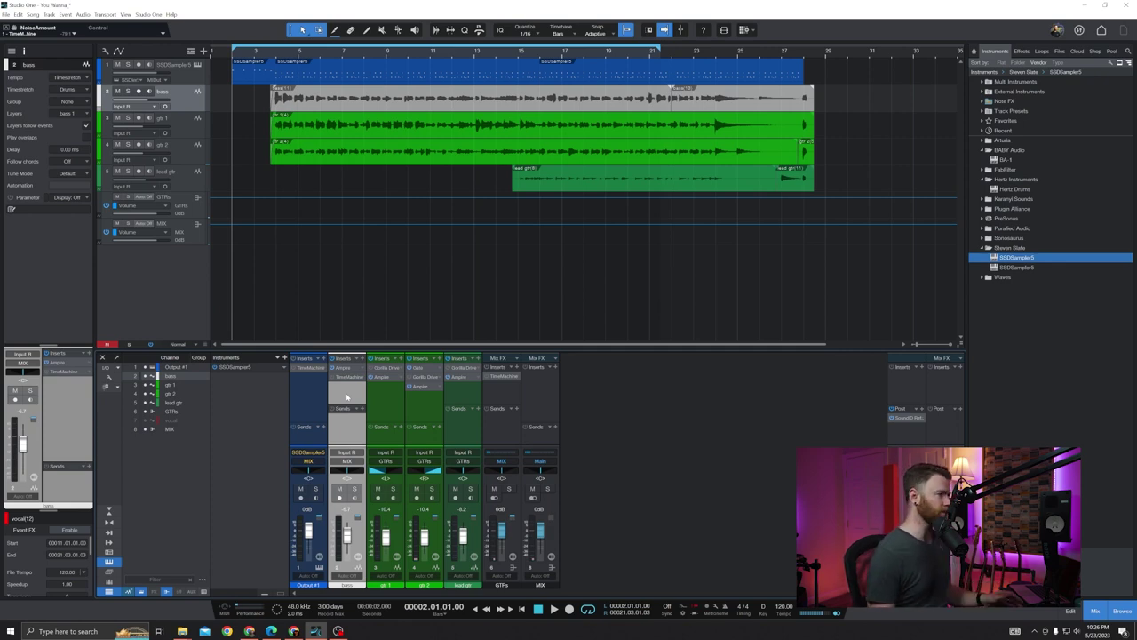
click(353, 379)
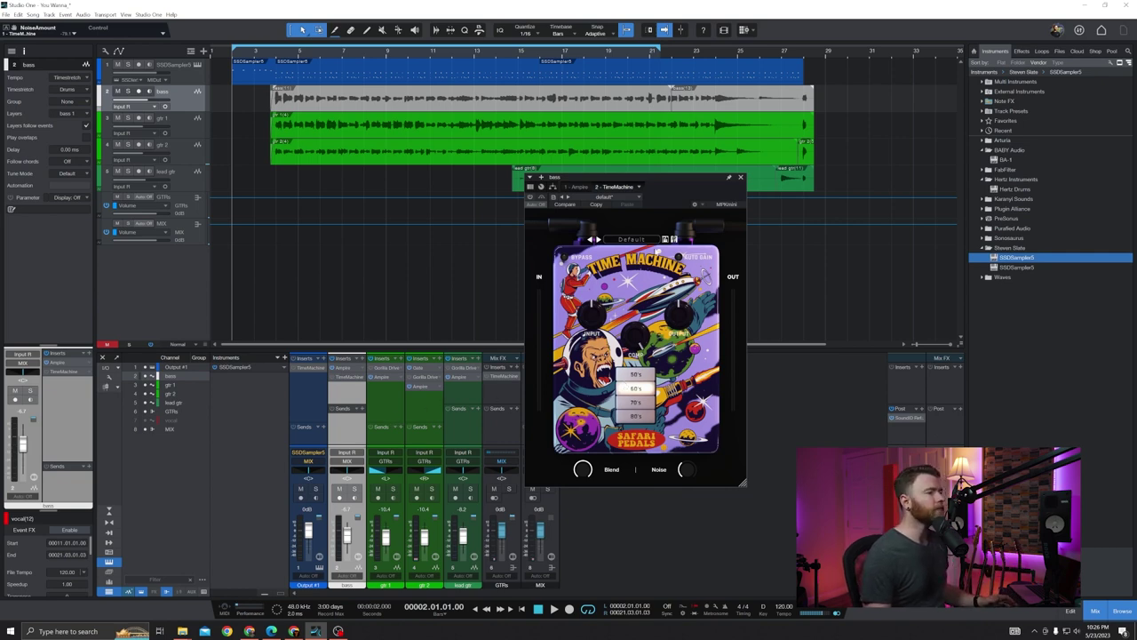
click(742, 179)
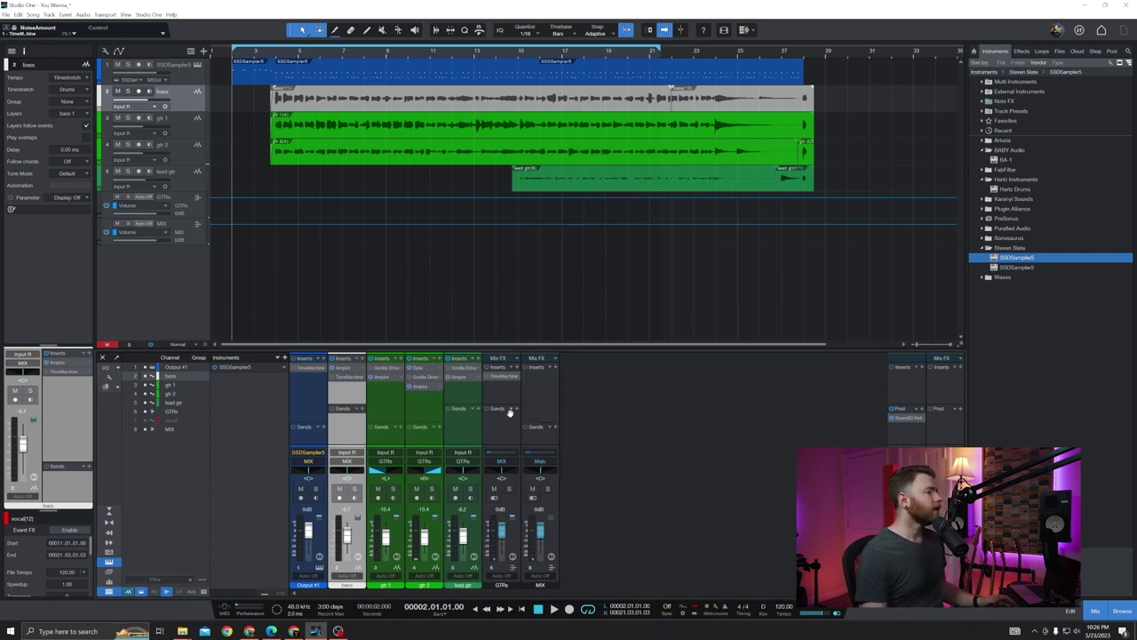
Review the plug-ins on gtr 1, gtr 2, lead gtr and the GTRs bus, and close the plug-in window
click(385, 411)
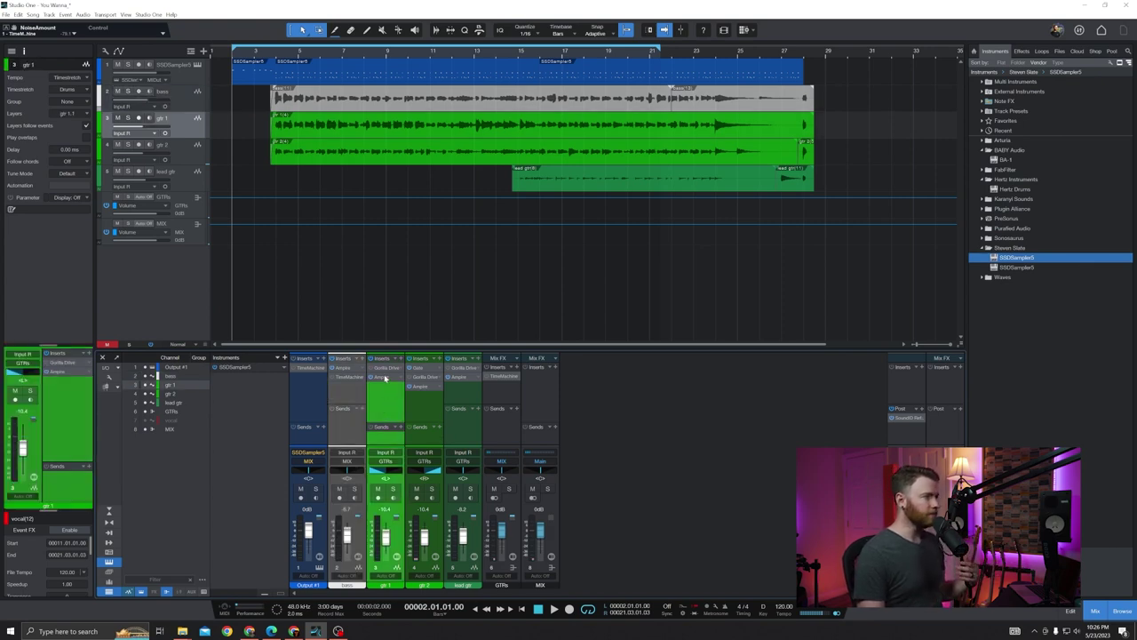
click(385, 377)
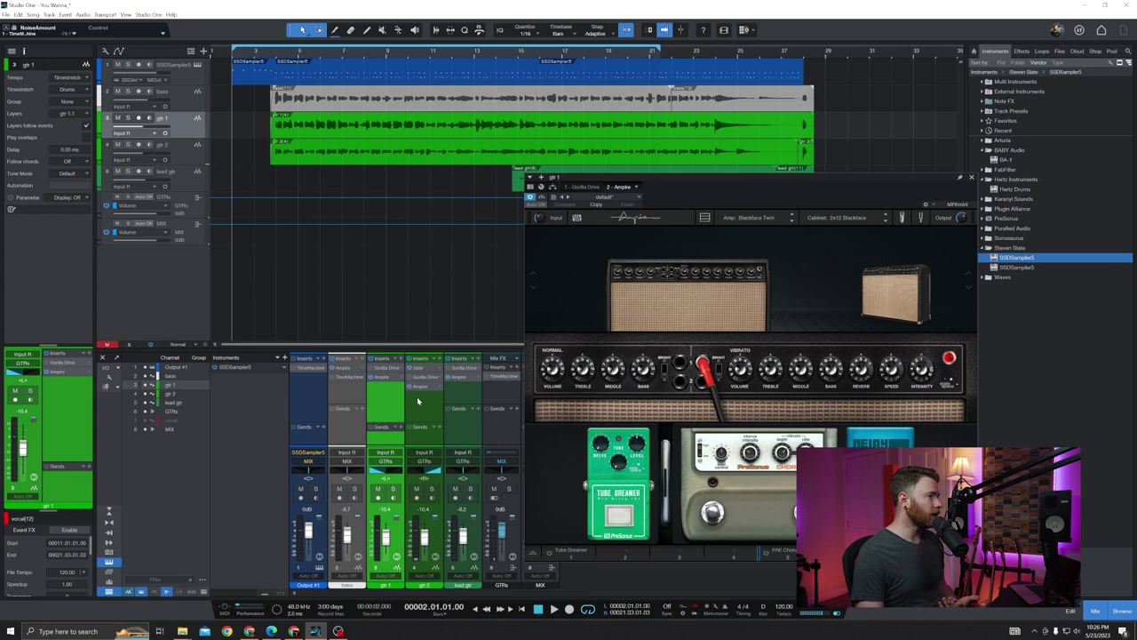
click(417, 407)
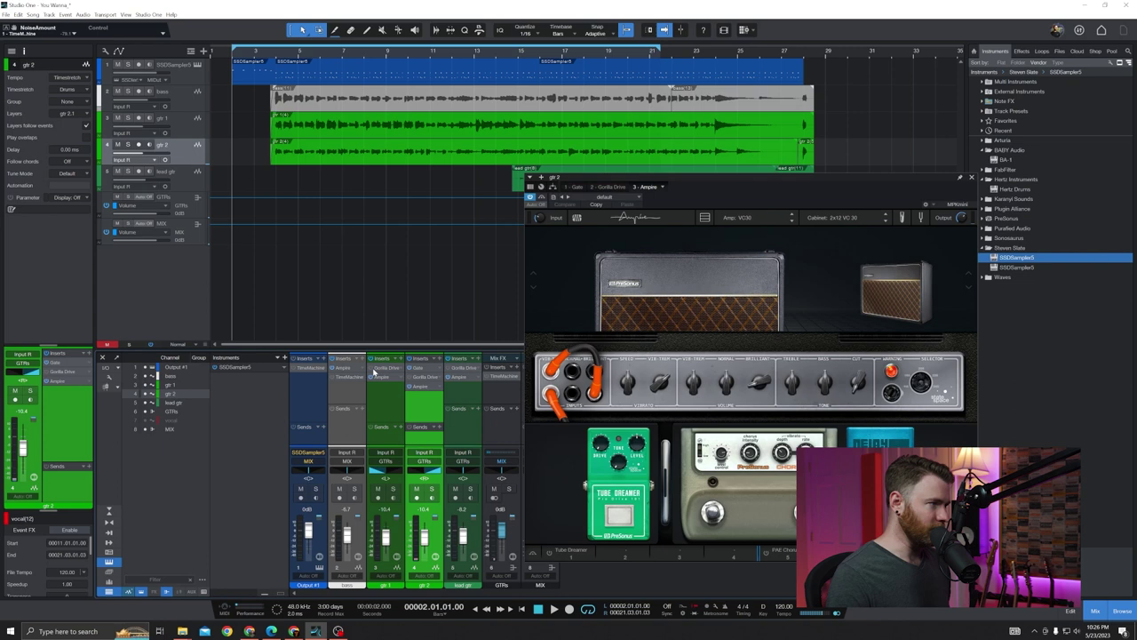
click(461, 392)
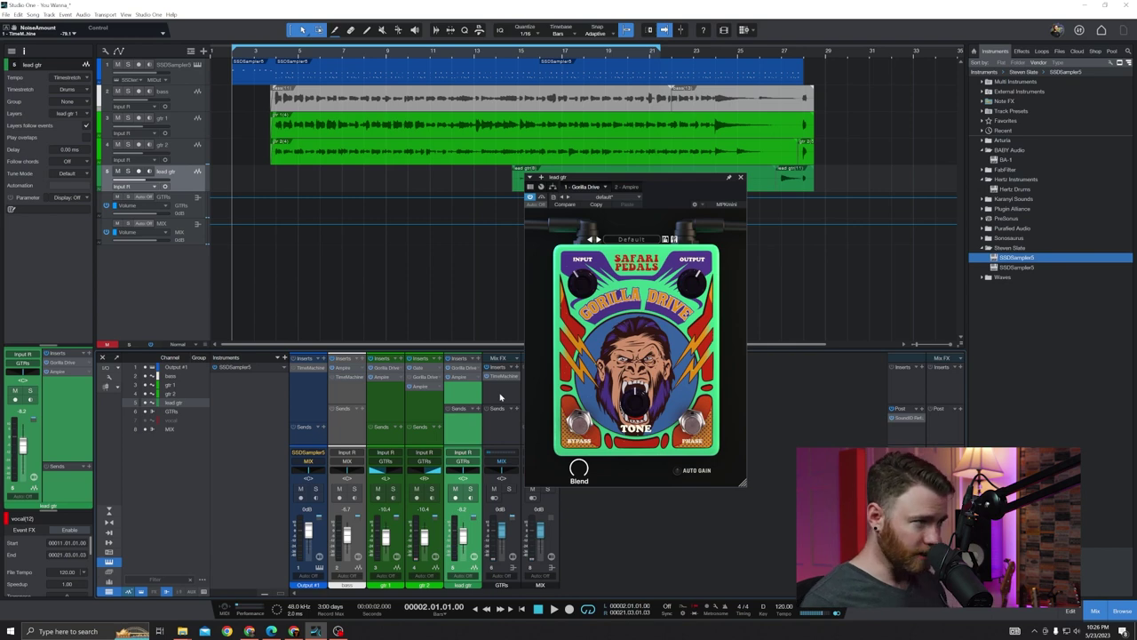
click(501, 397)
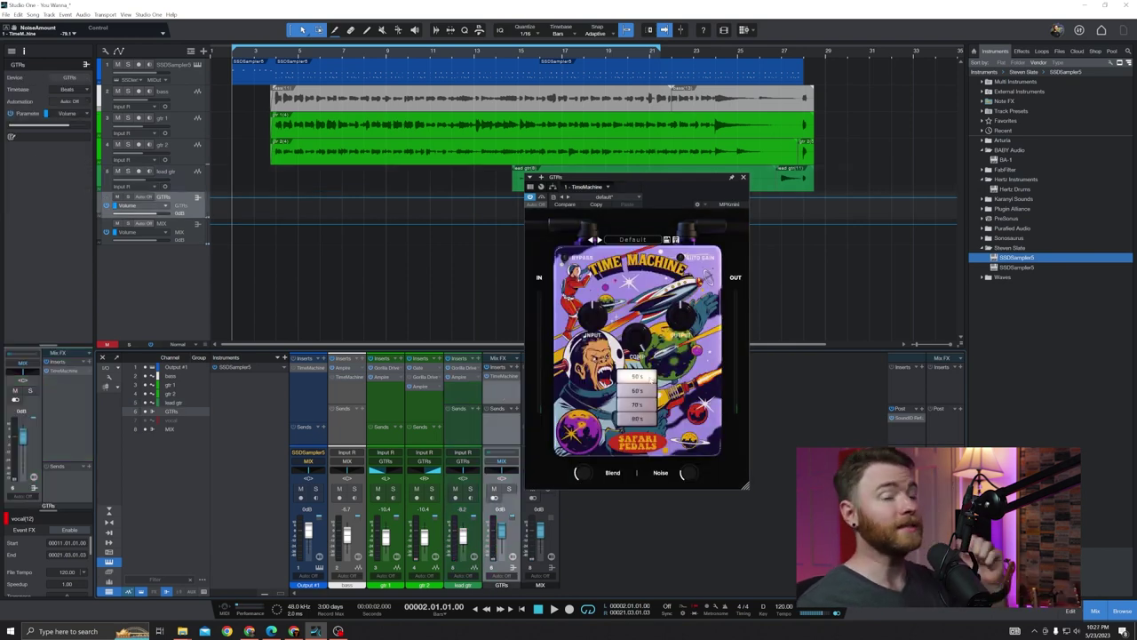
mouse_move(592, 479)
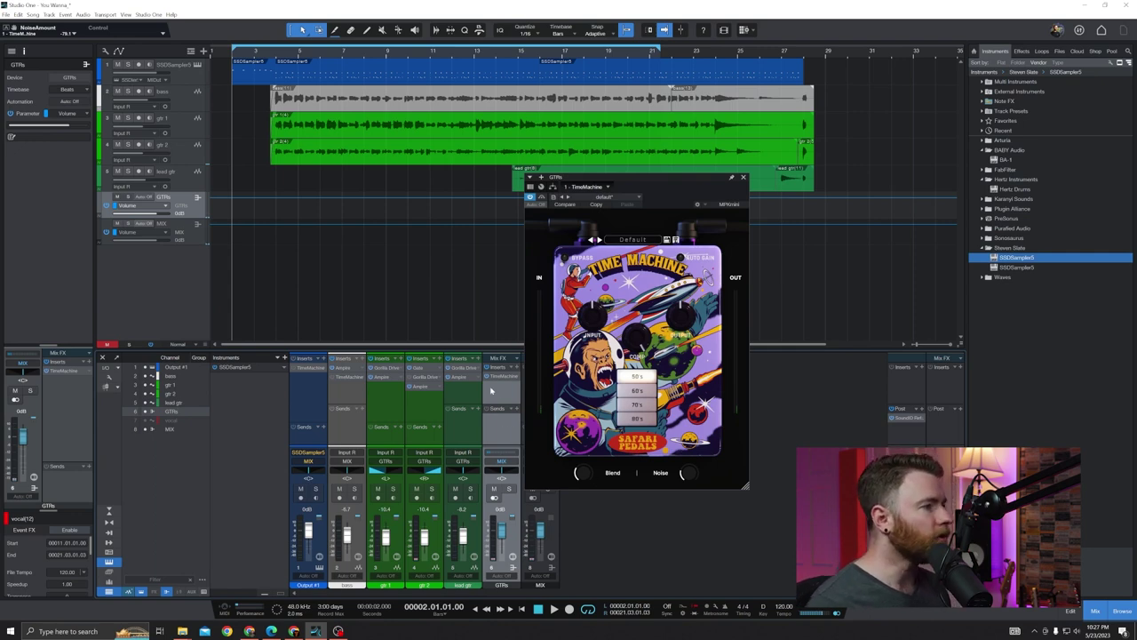
click(743, 178)
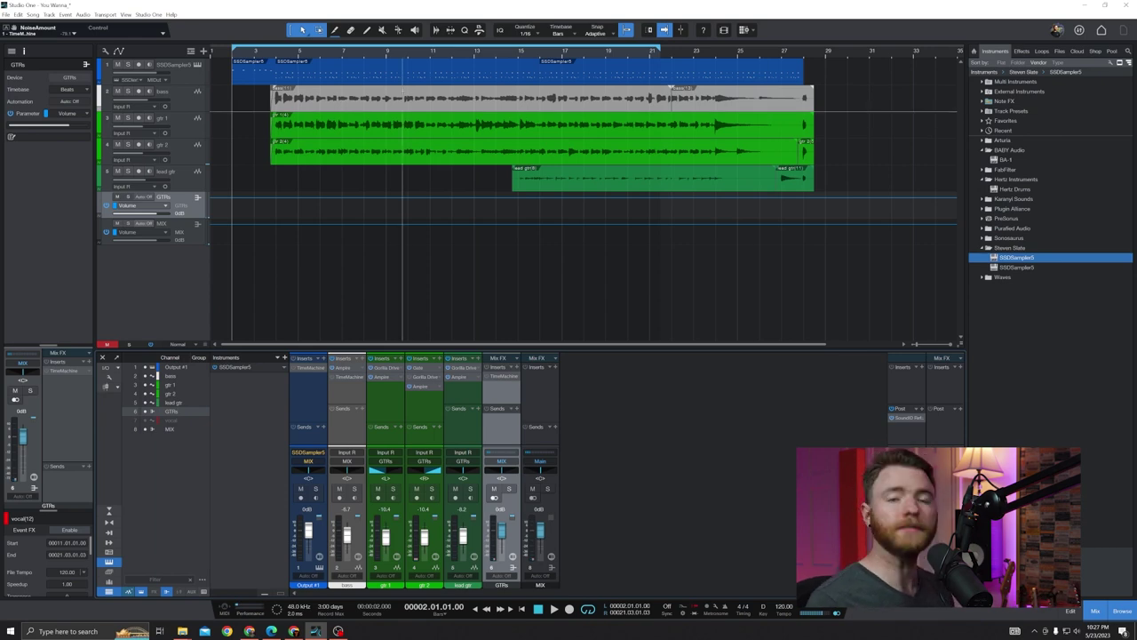
Play back the full mix
key(space)
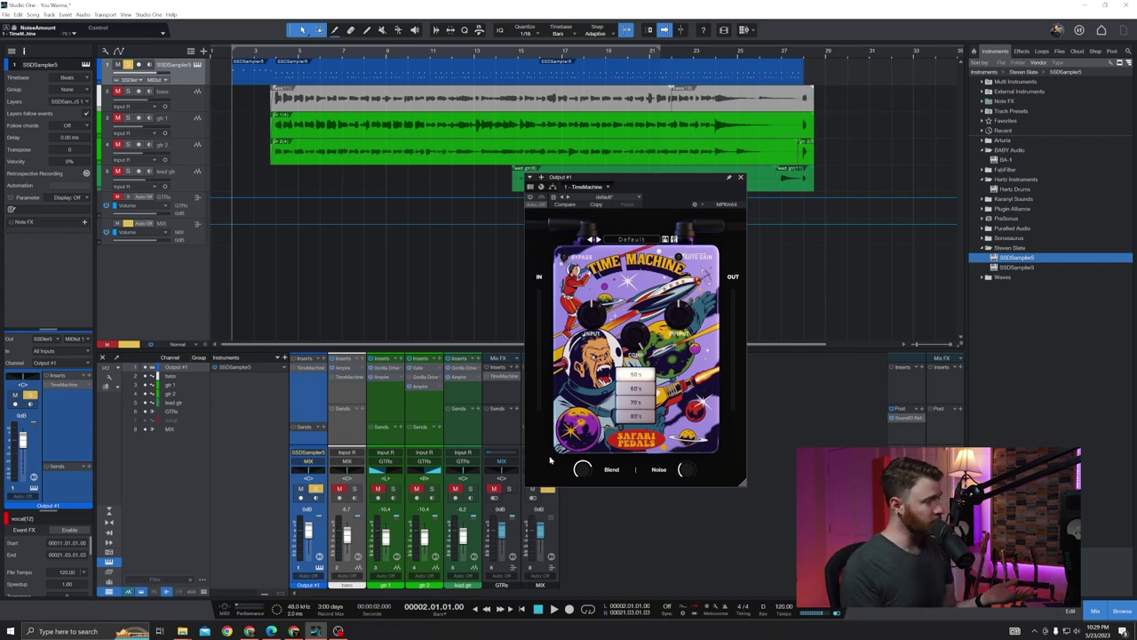
Play the soloed drum track and activate its Time Machine insert during playback
mouse_move(635, 354)
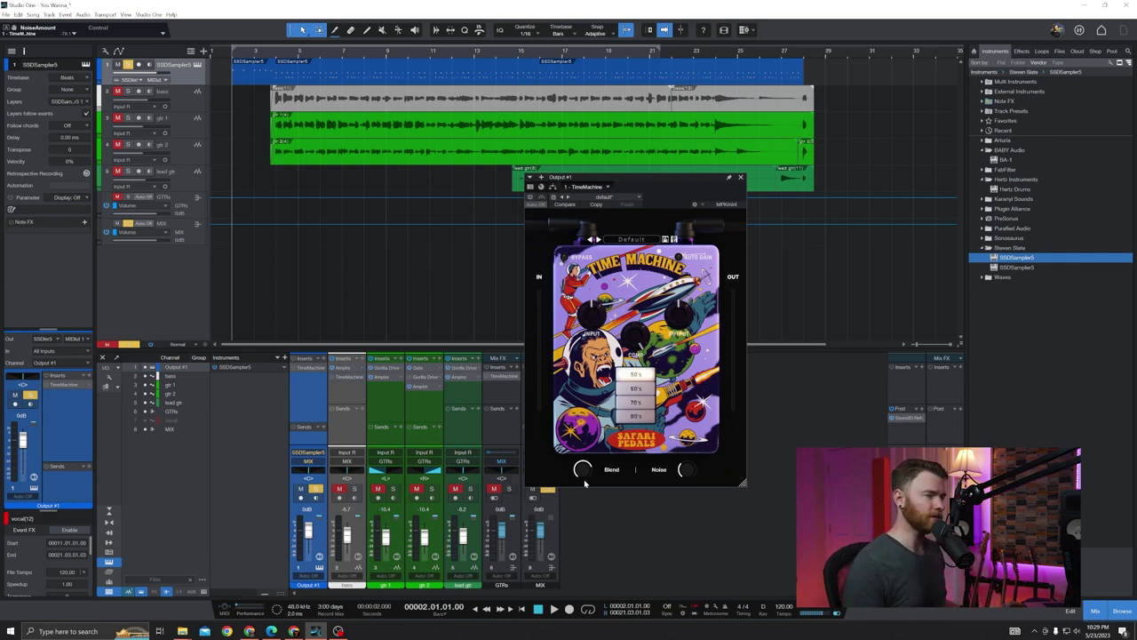
mouse_move(586, 476)
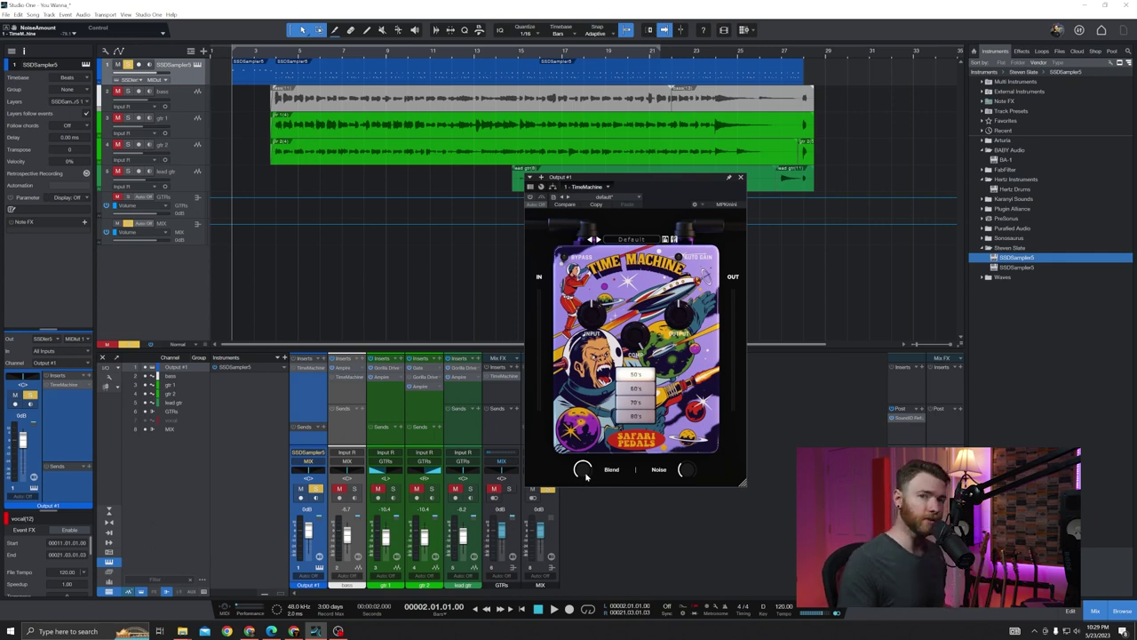
mouse_move(586, 476)
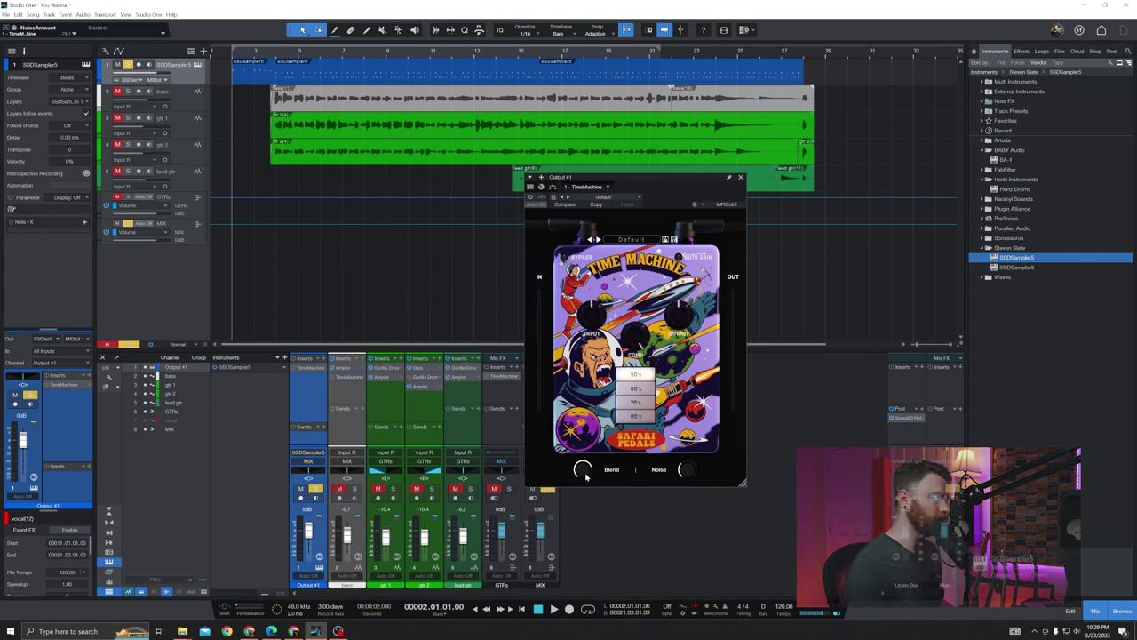
key(space)
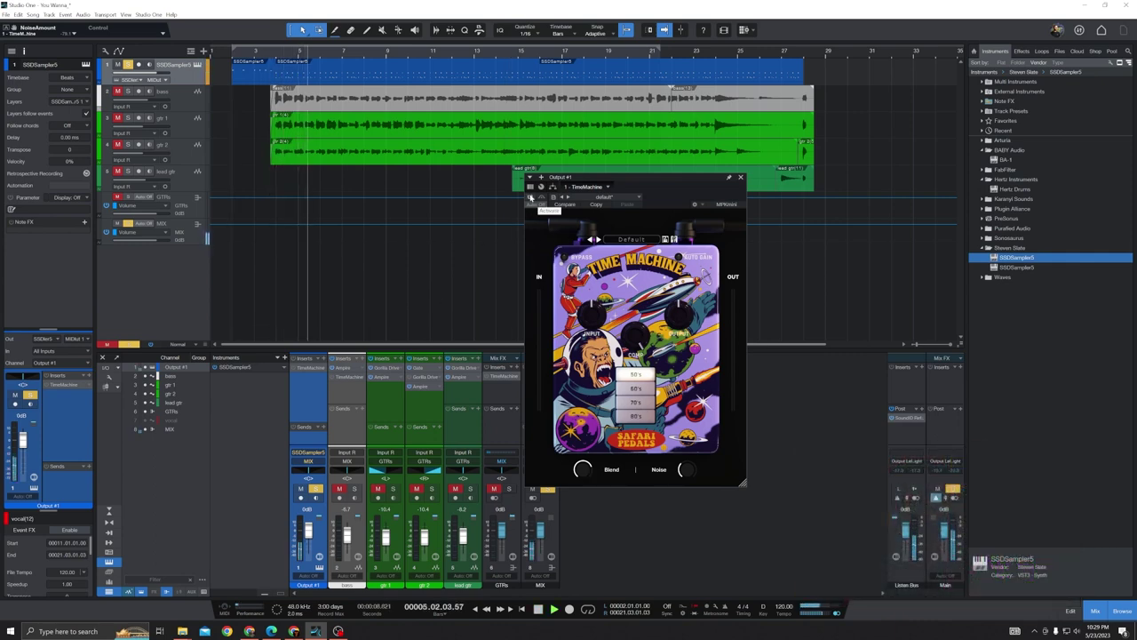
click(530, 198)
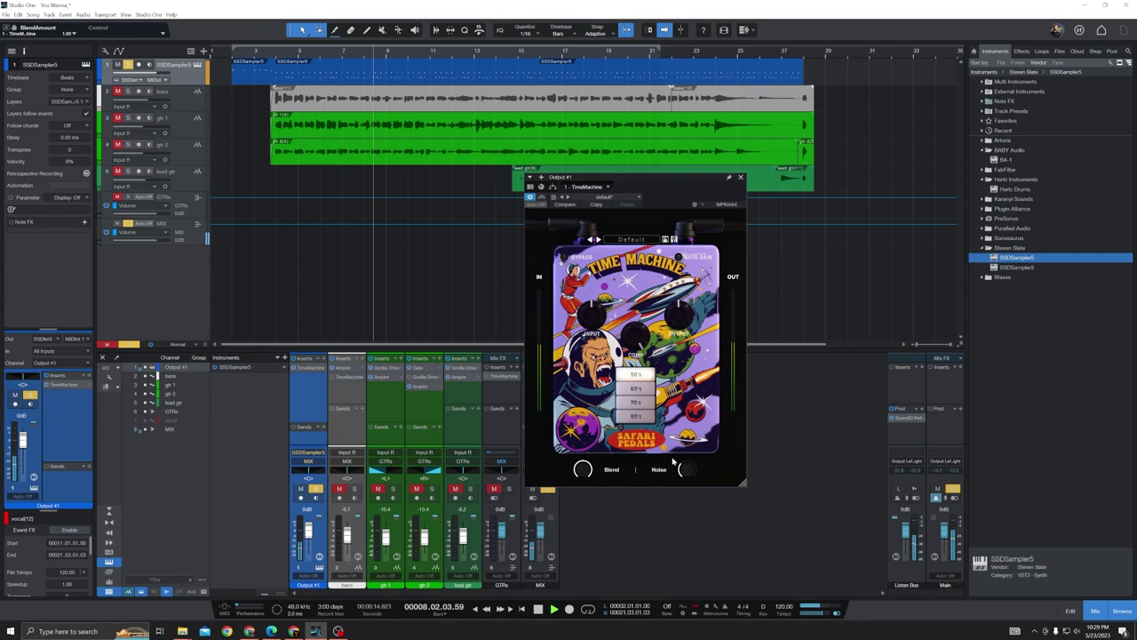
Adjust the drum Time Machine's Noise amount, reduce its Blend to 0.72, and stop playback
mouse_move(686, 474)
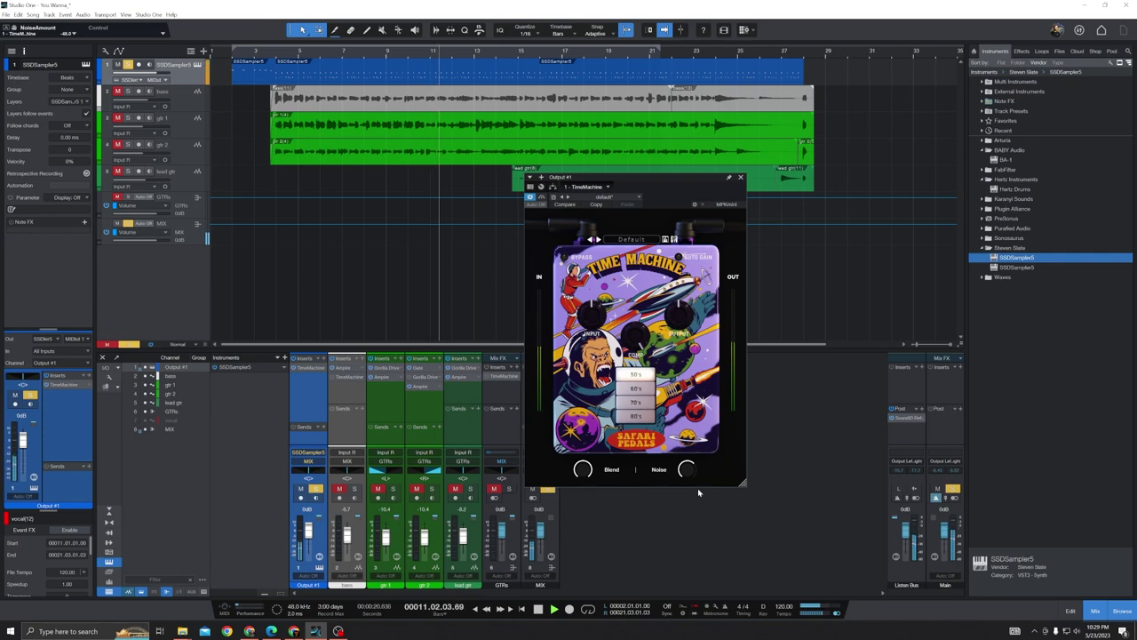
drag(688, 471, 684, 494)
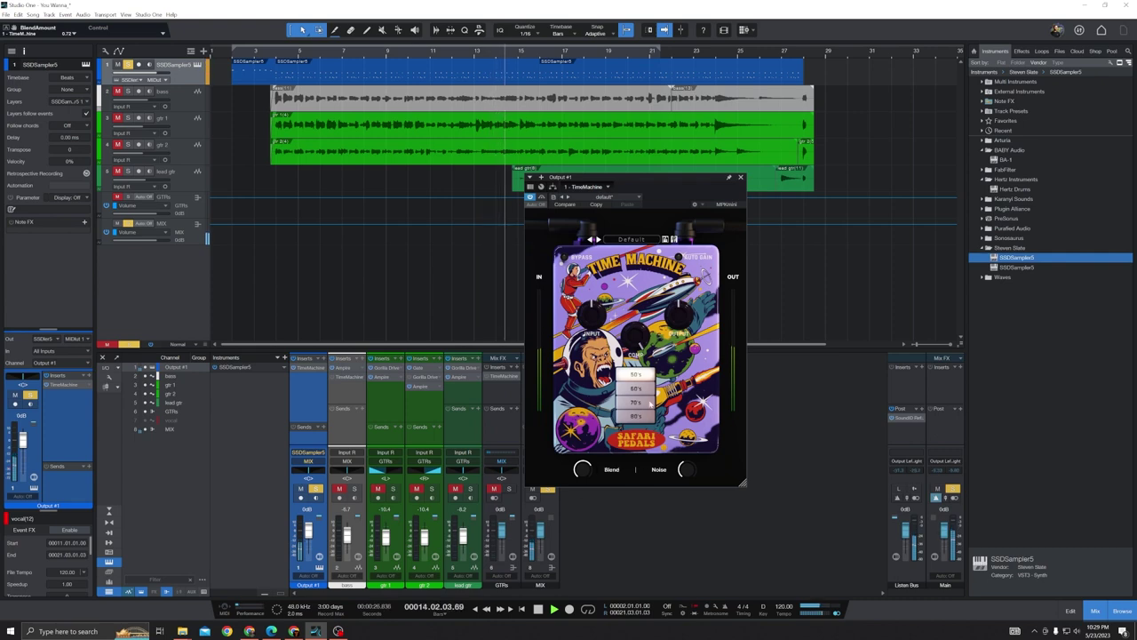
key(space)
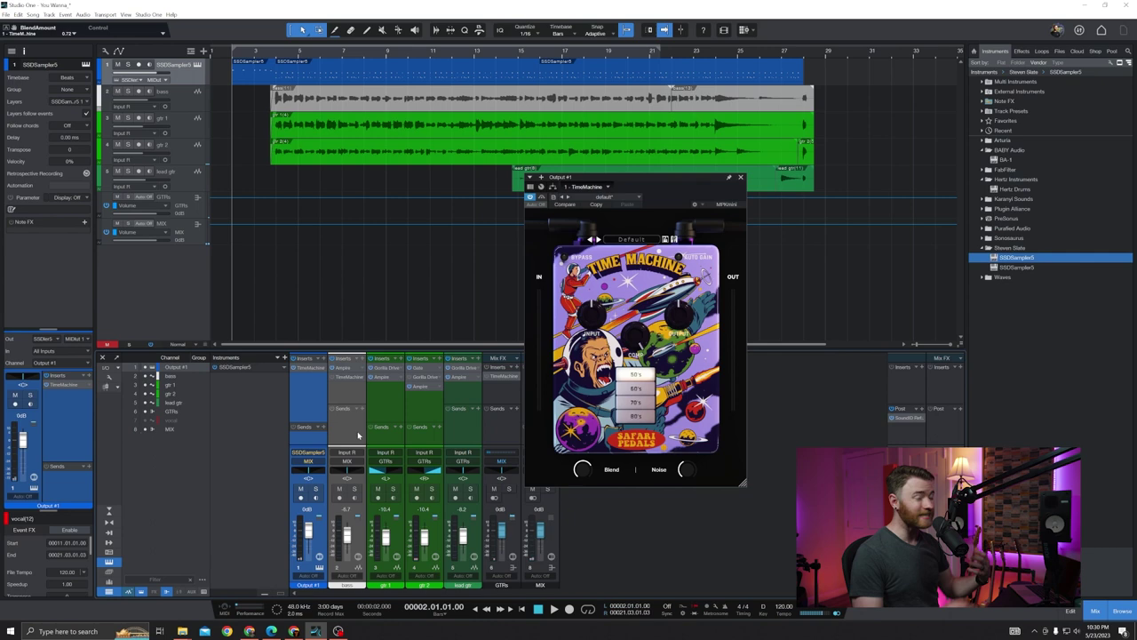
Open the bass channel's Ampire, turn off its tuner to reveal the amp, and switch to the bass Time Machine
click(351, 371)
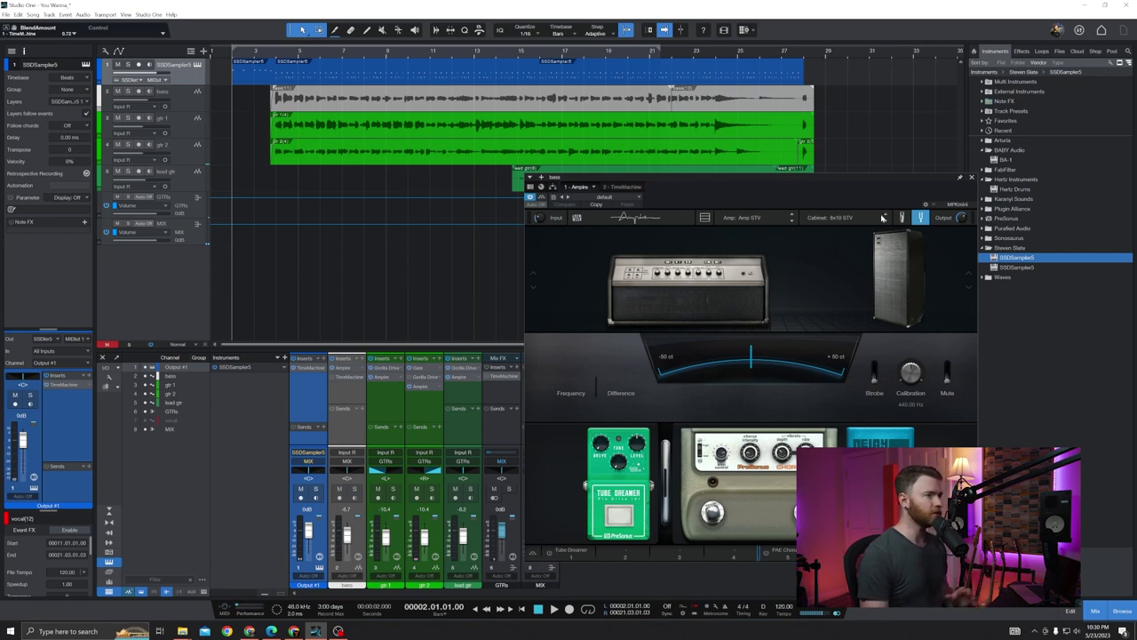
click(924, 218)
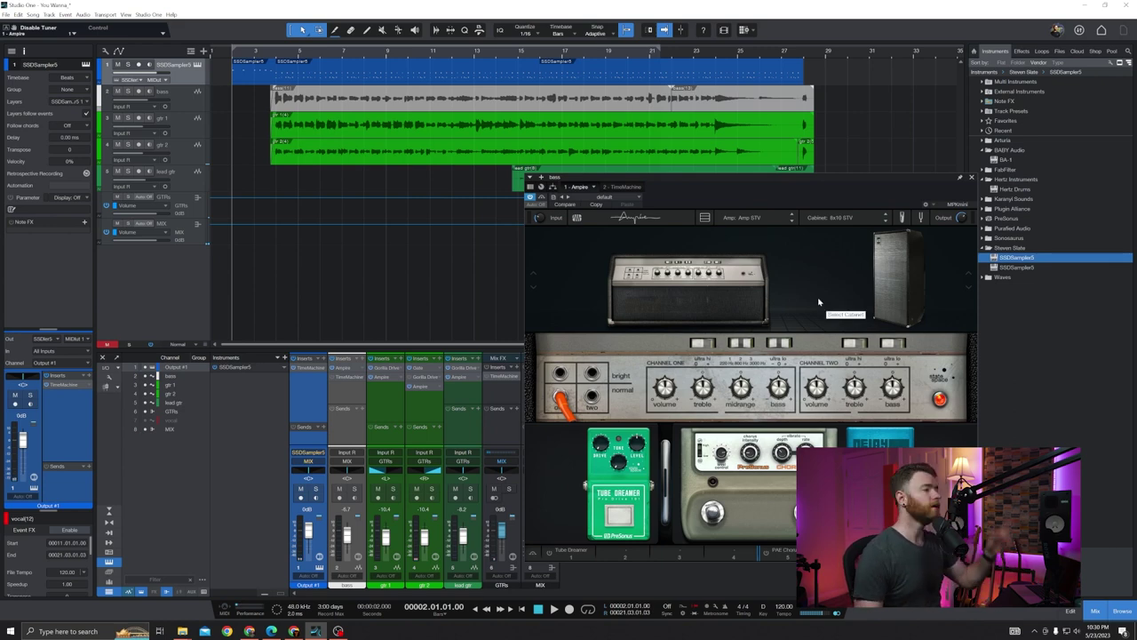
click(622, 188)
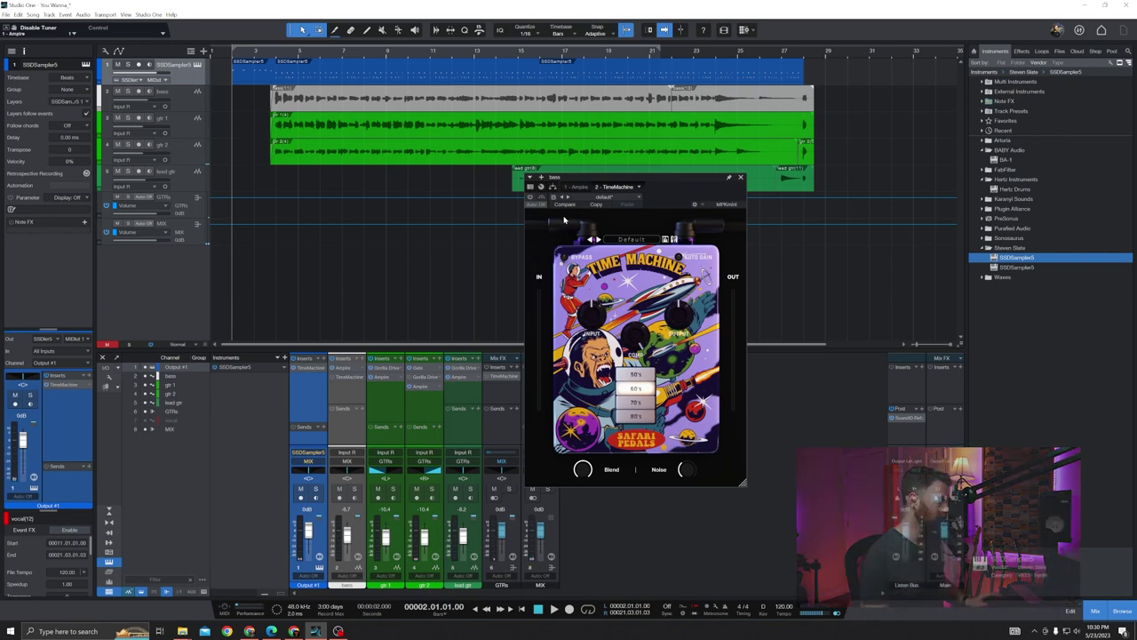
Play the soloed bass track, activate its Time Machine insert during playback, and stop playback
click(331, 100)
key(s)
key(space)
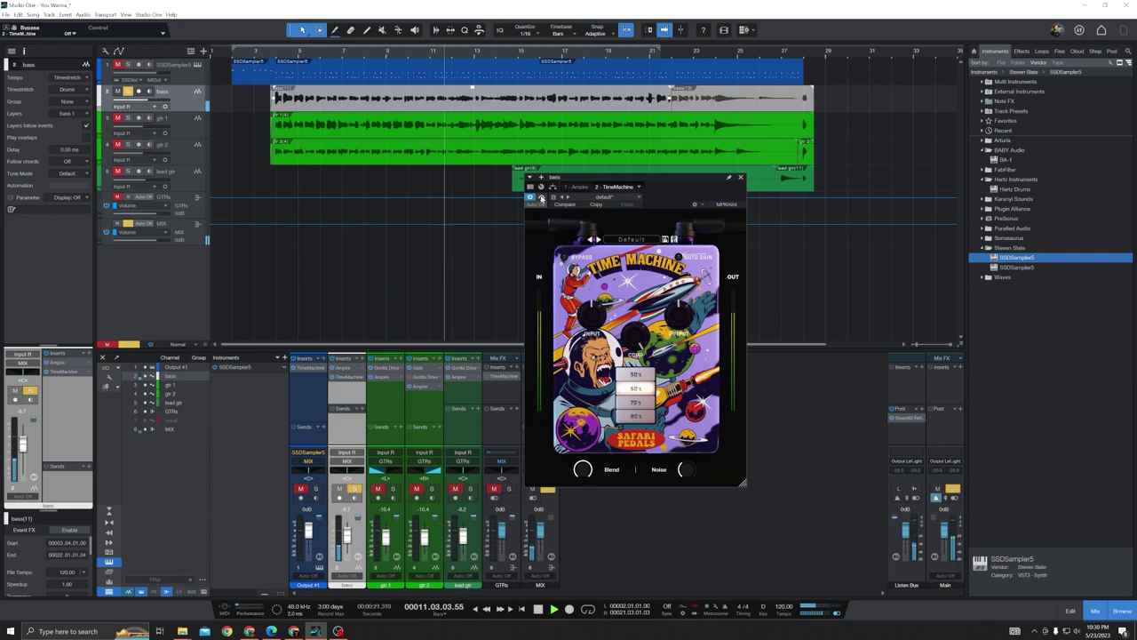
key(space)
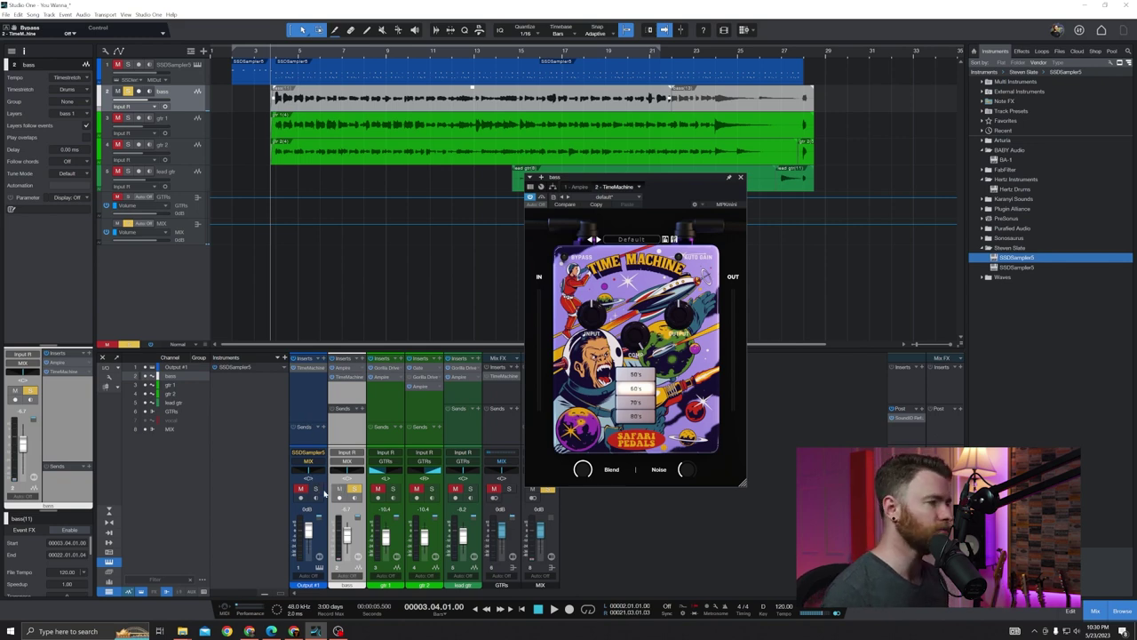
Clear the bass solo, open gtr 1's Ampire, and play back gtr 1 soloed
click(376, 423)
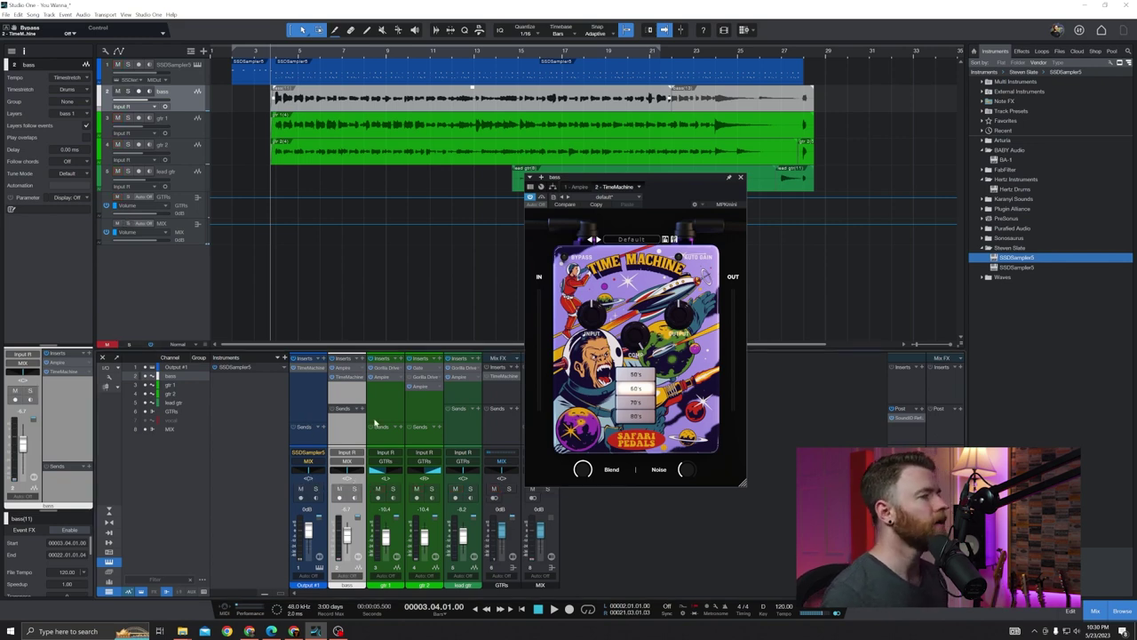
click(420, 412)
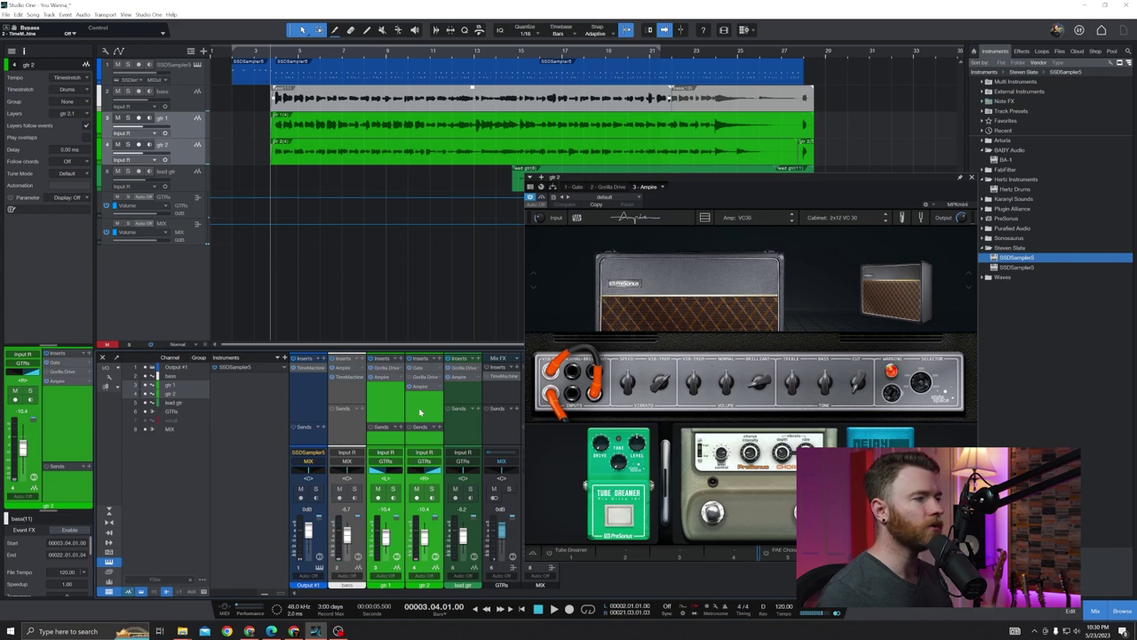
click(377, 378)
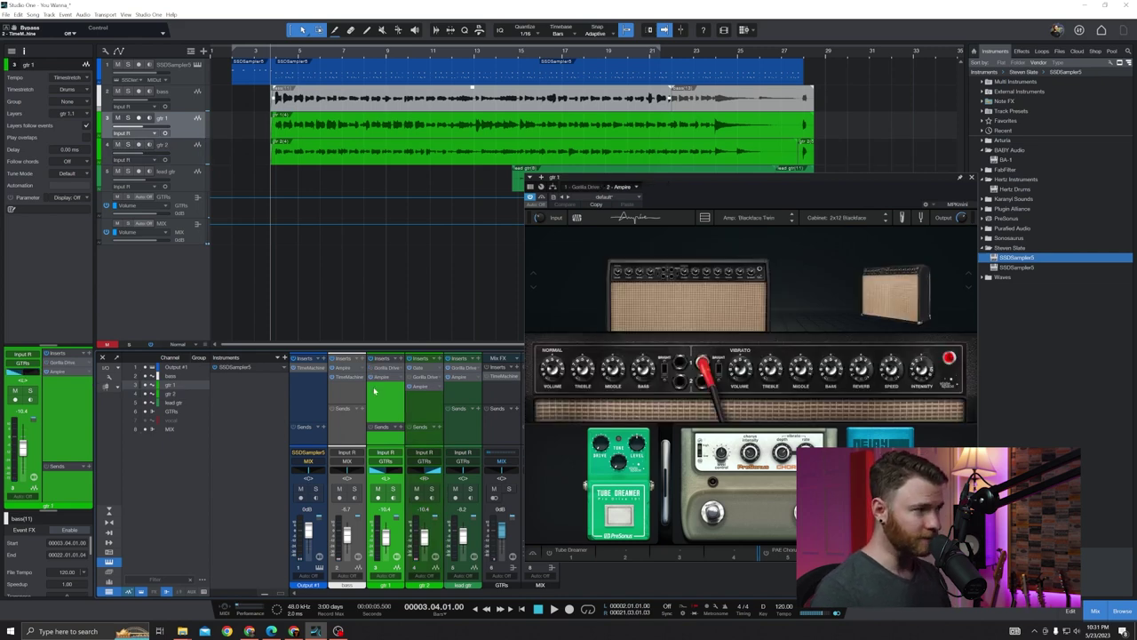
key(s)
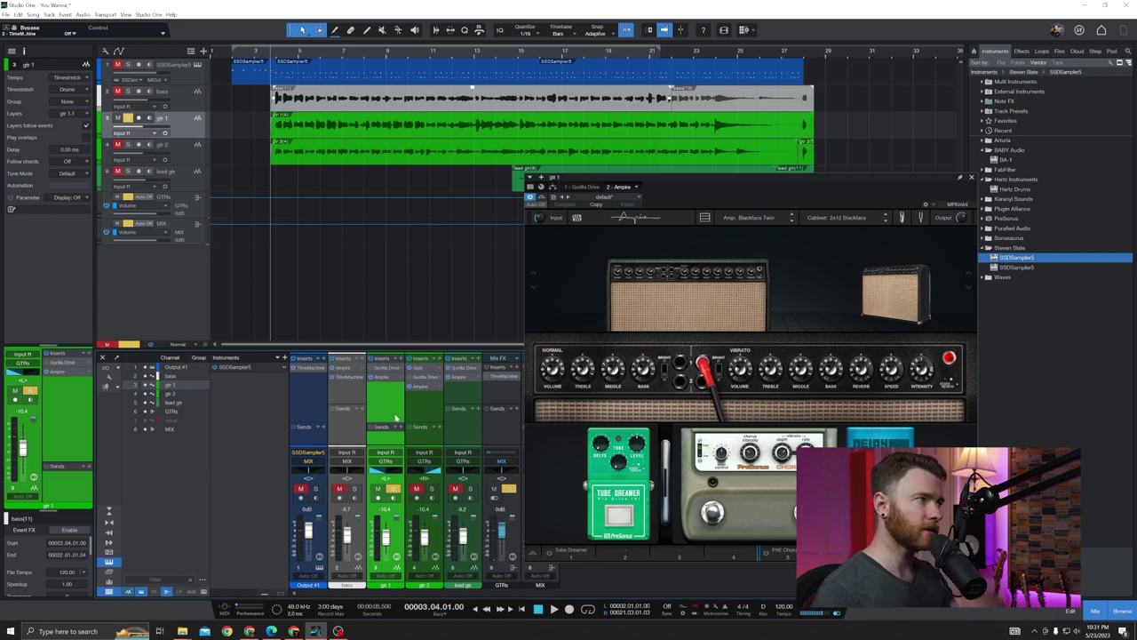
key(space)
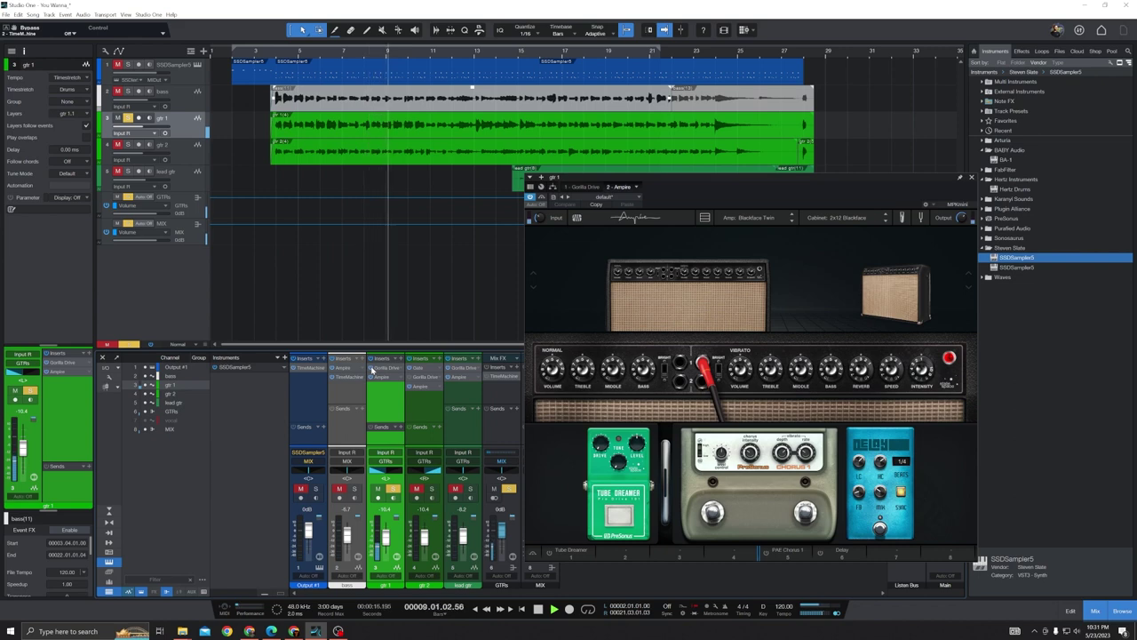
Open gtr 1's Gorilla Drive during playback, set its Tone to 0.31, and stop playback
click(374, 368)
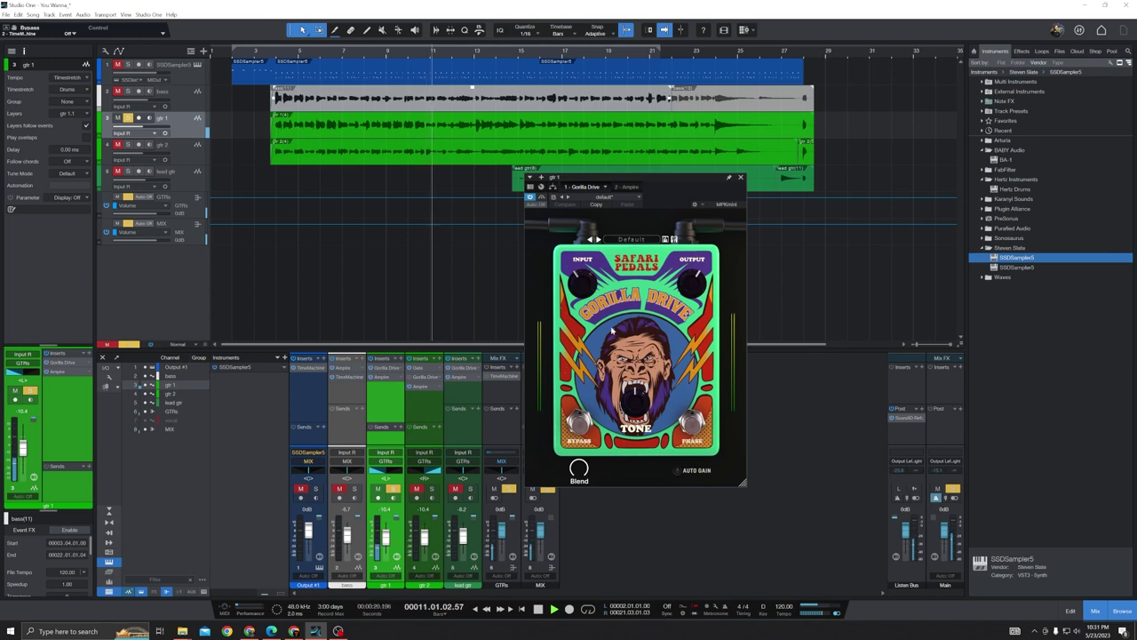
mouse_move(609, 393)
mouse_down()
mouse_move(619, 480)
mouse_move(627, 342)
mouse_move(618, 374)
mouse_up()
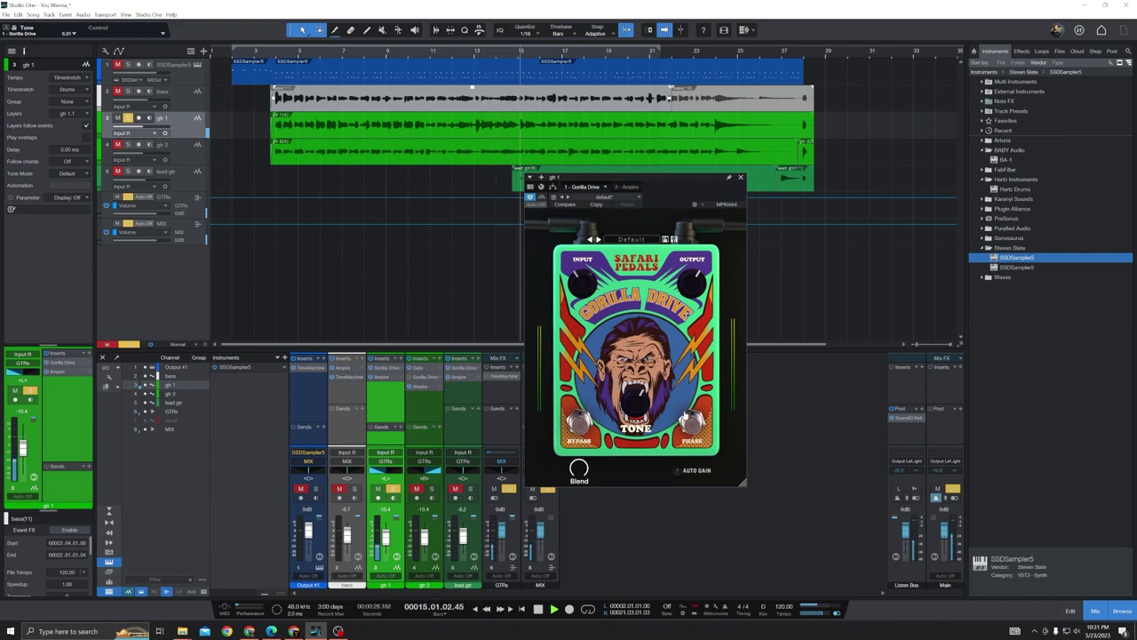
key(space)
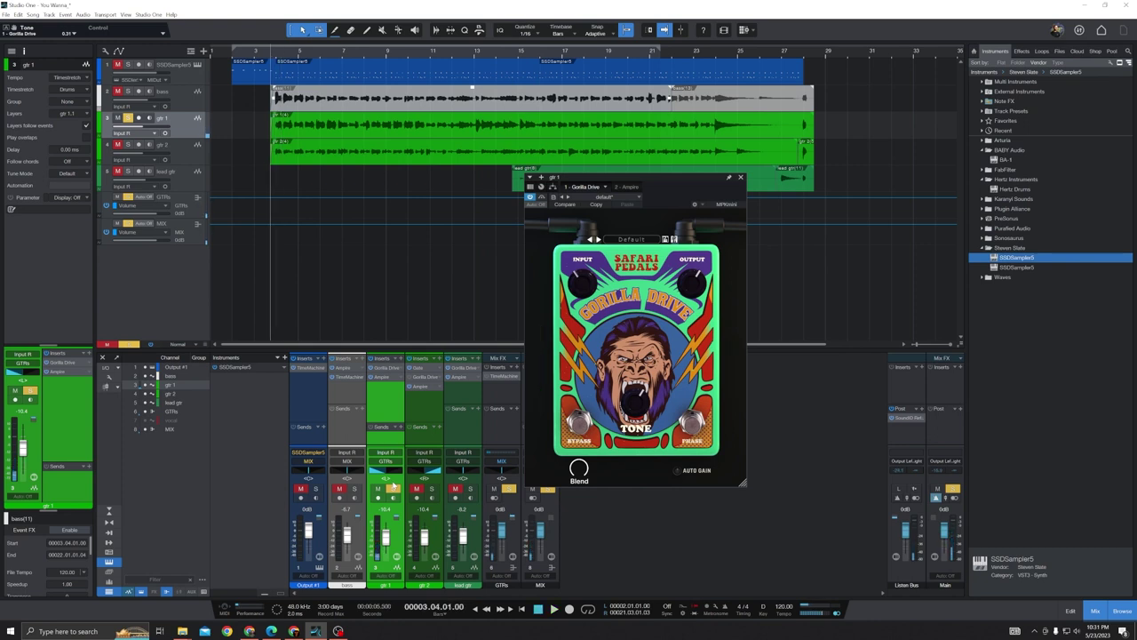
Solo gtr 2 in place of gtr 1, open its Ampire, and start playback
click(431, 489)
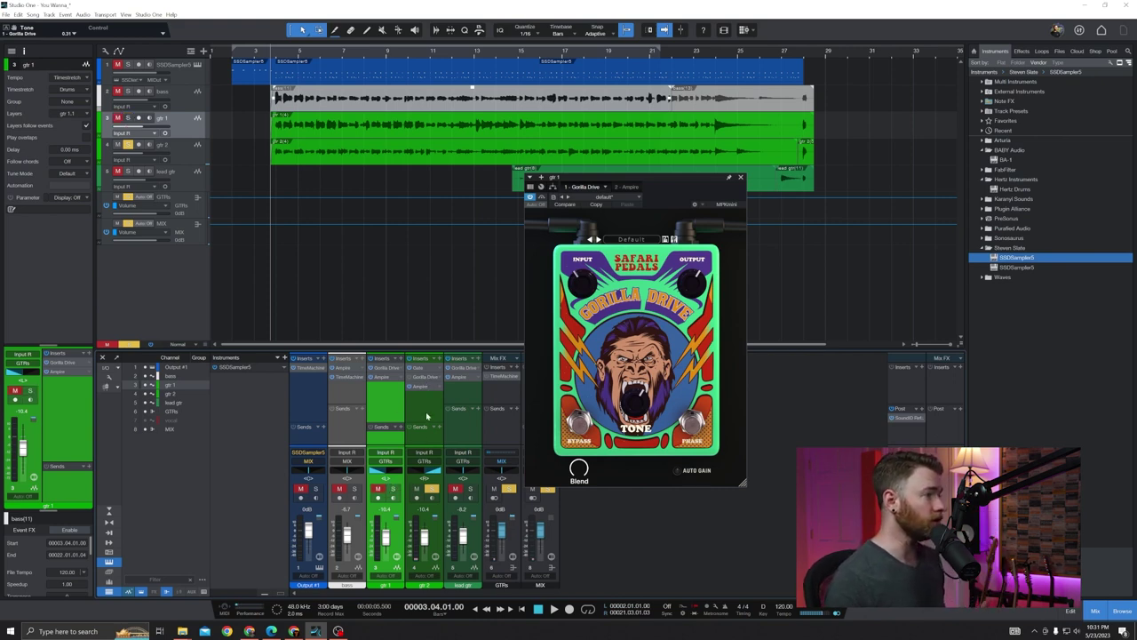
click(426, 388)
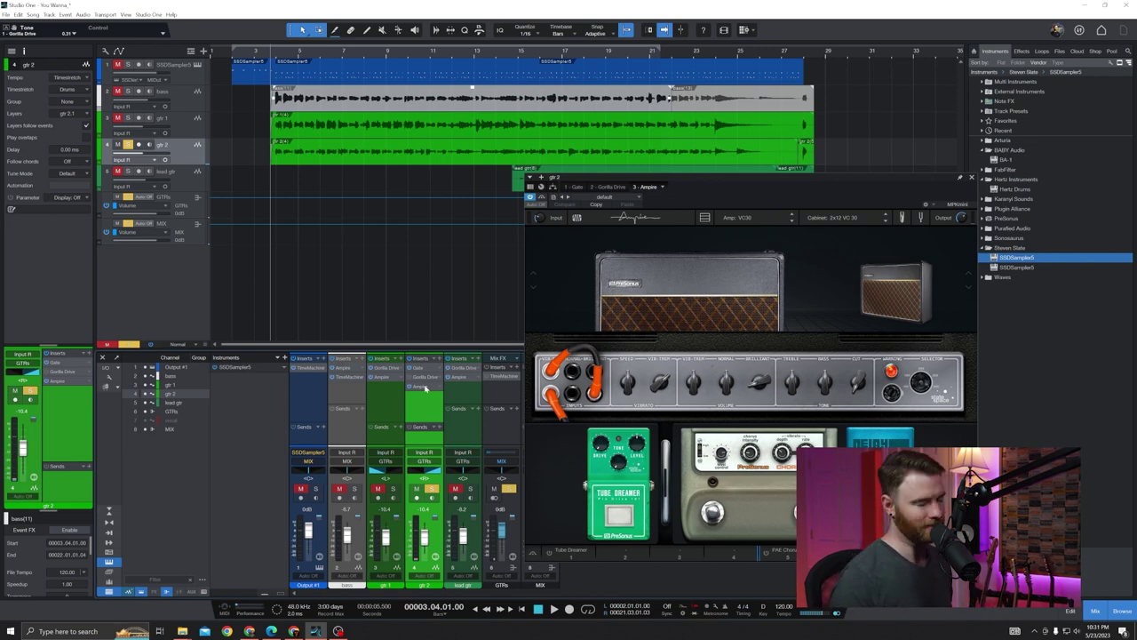
key(space)
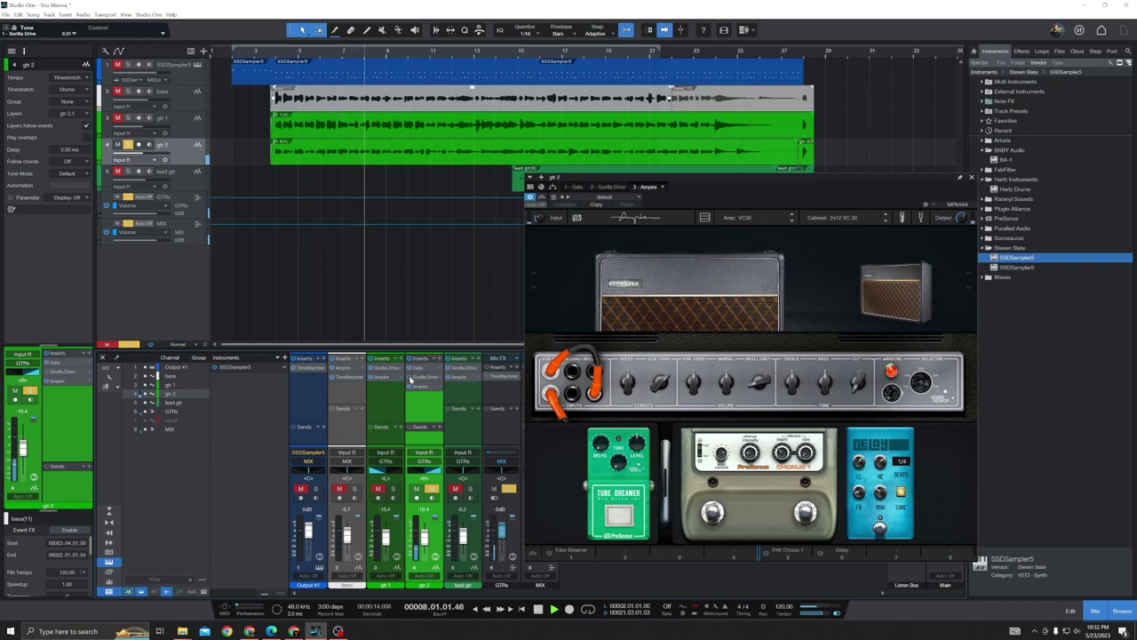
Open gtr 2's Gorilla Drive during playback, deactivate it for comparison, and stop playback
click(426, 376)
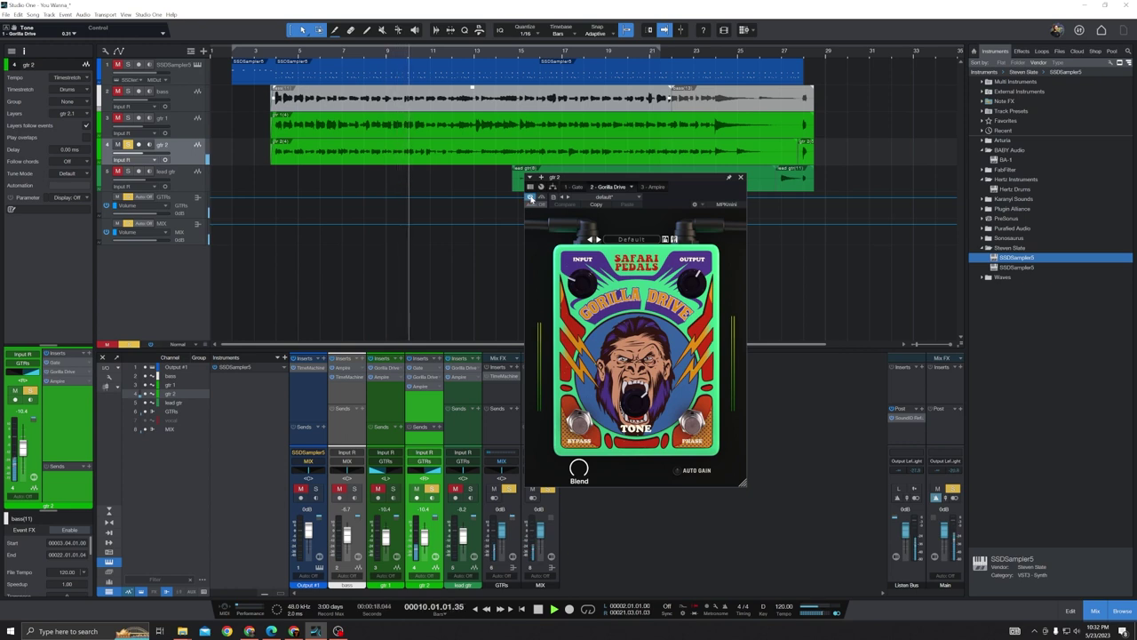
click(531, 199)
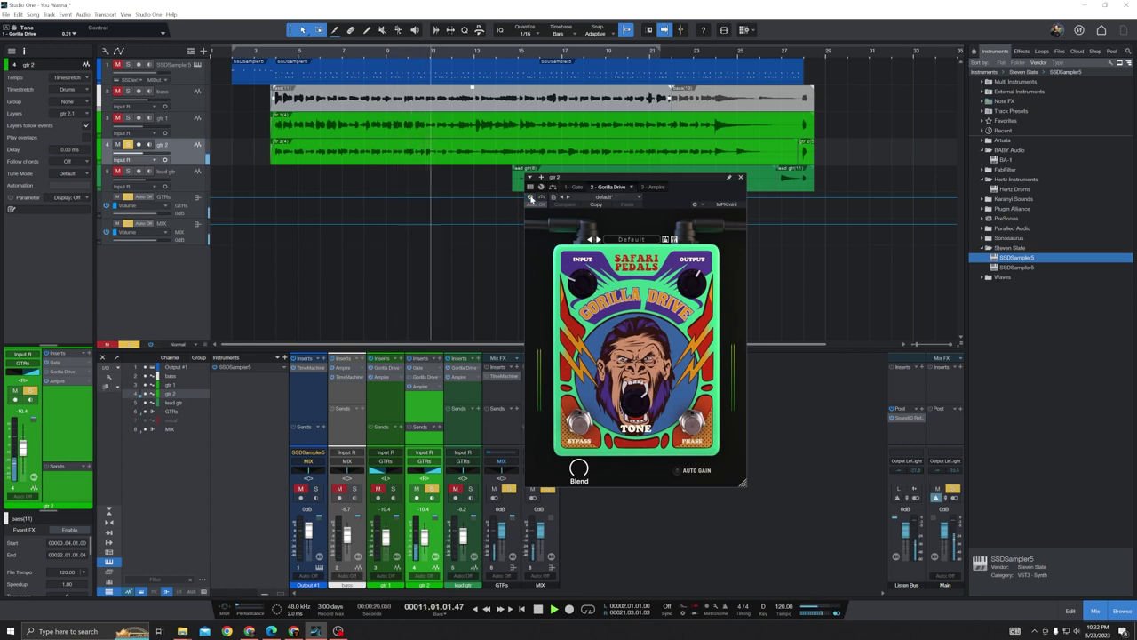
key(space)
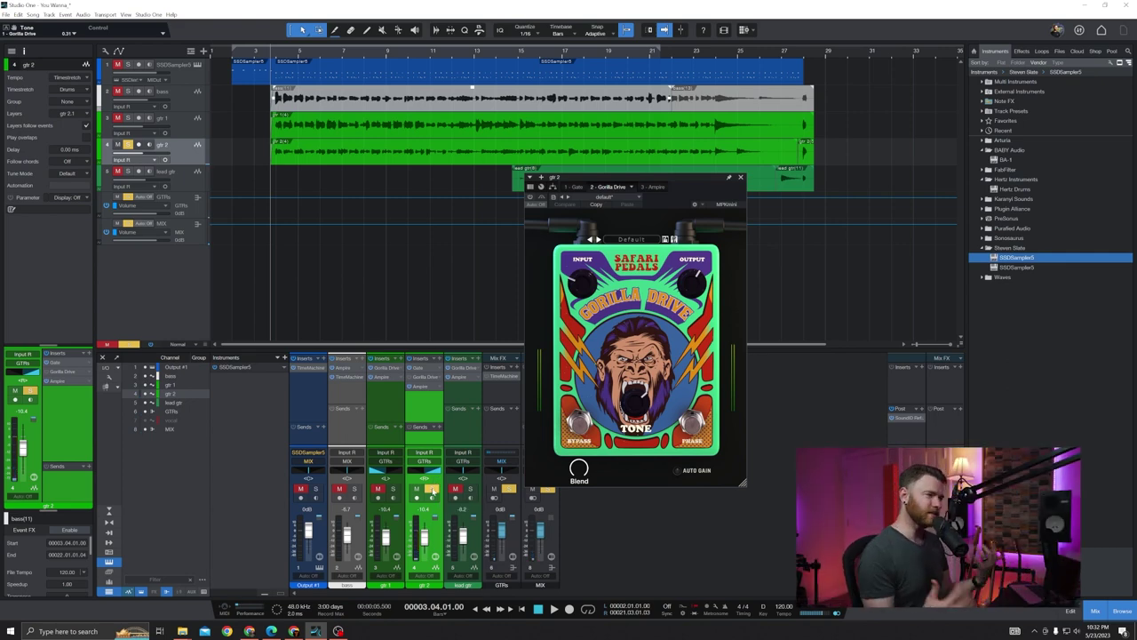
Solo gtr 1 alongside gtr 2 and play both rhythm guitars together
click(393, 490)
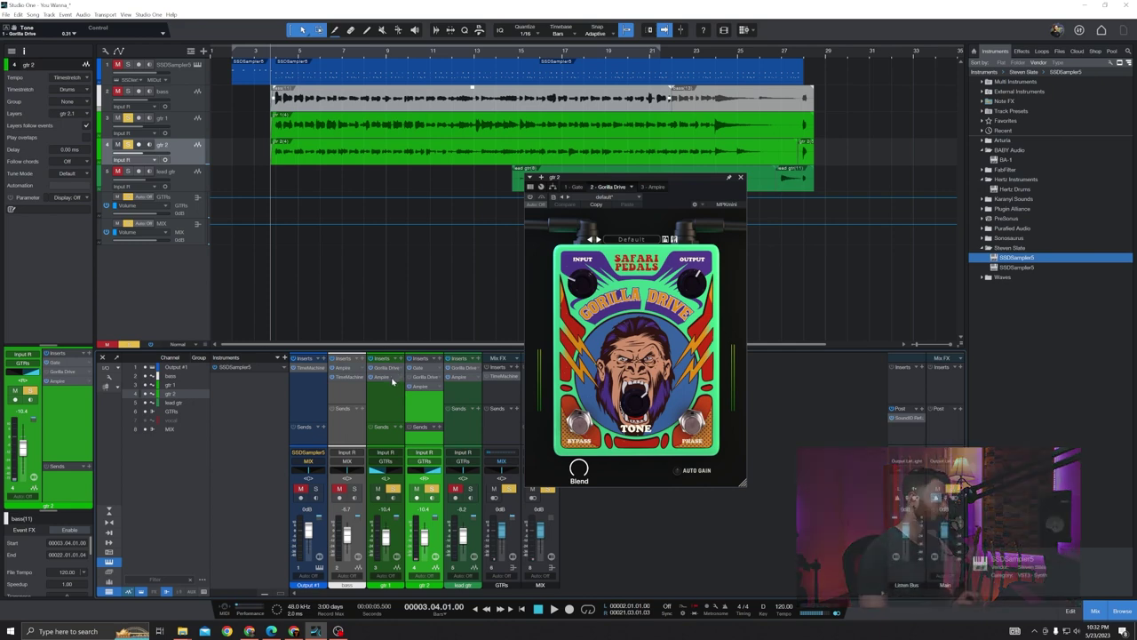
key(space)
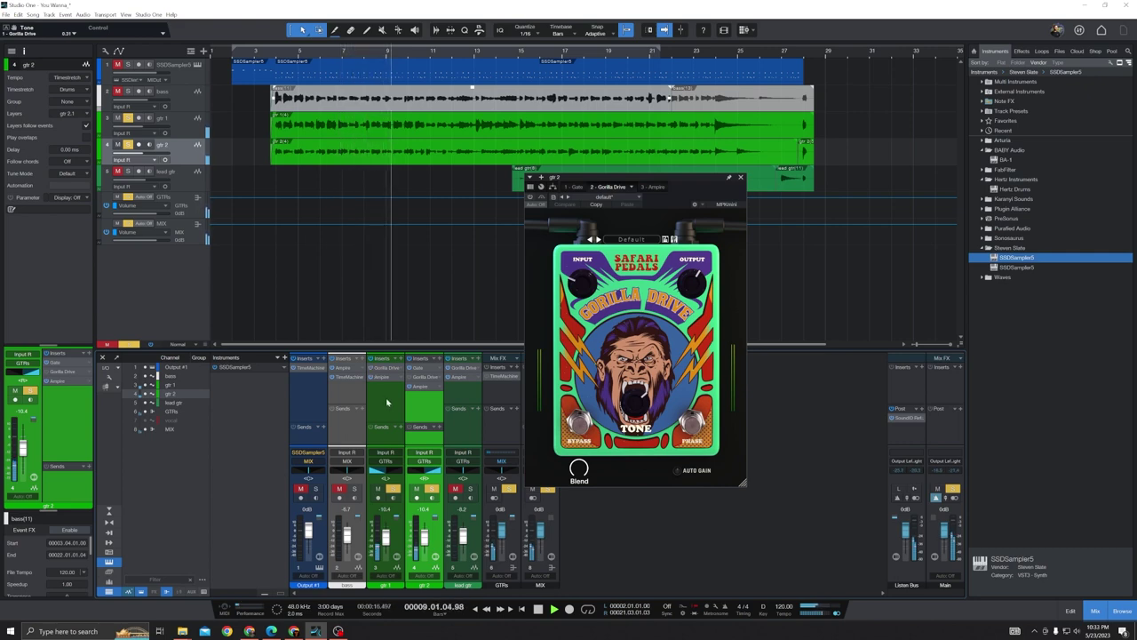
key(space)
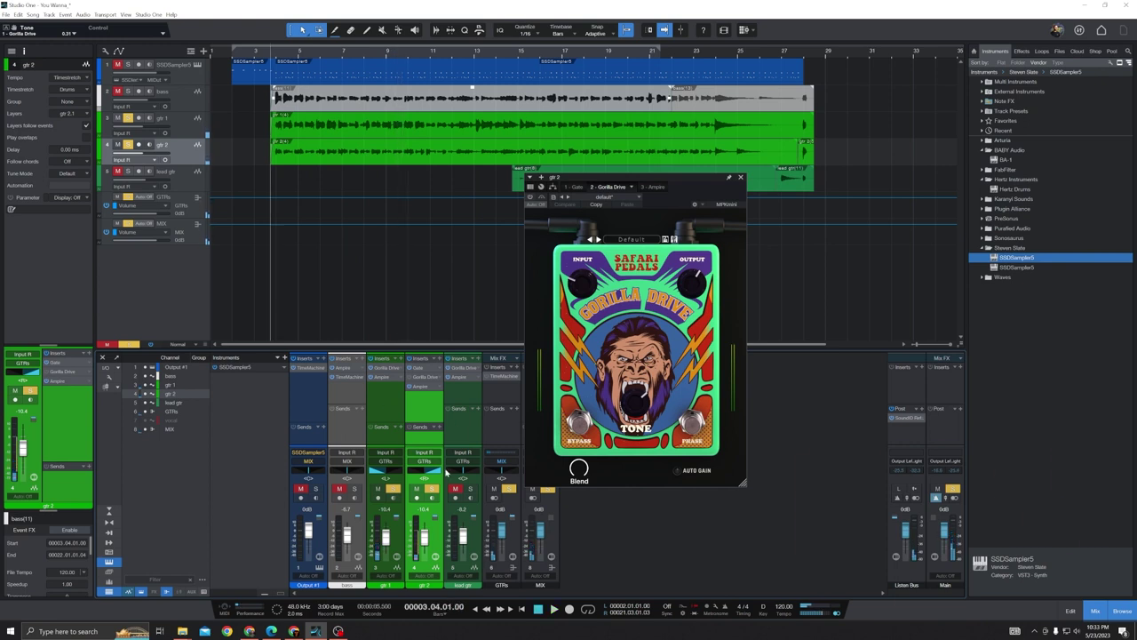
Open the lead gtr's Gorilla Drive, move its window off the lead guitar clips, and place the playhead at bar 15
click(457, 430)
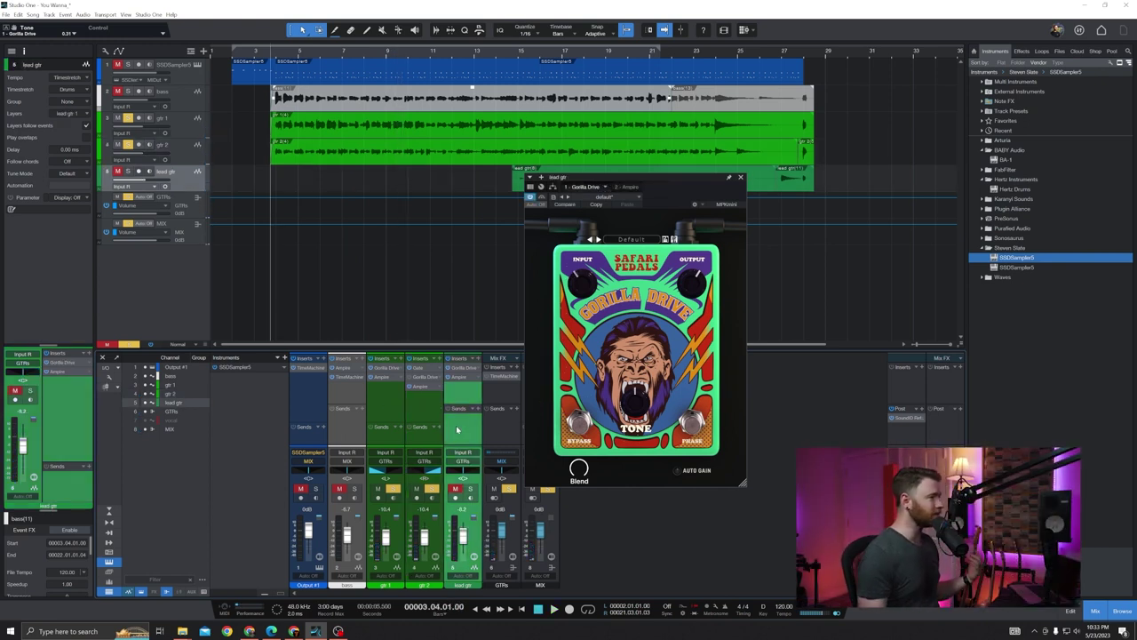
drag(578, 177, 590, 217)
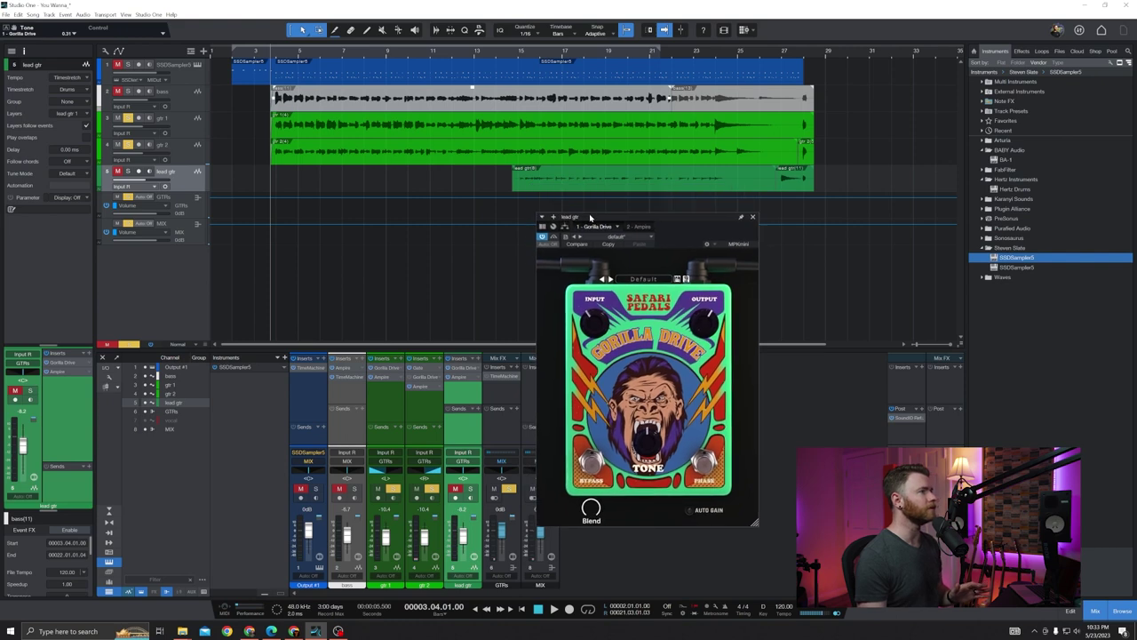
click(515, 54)
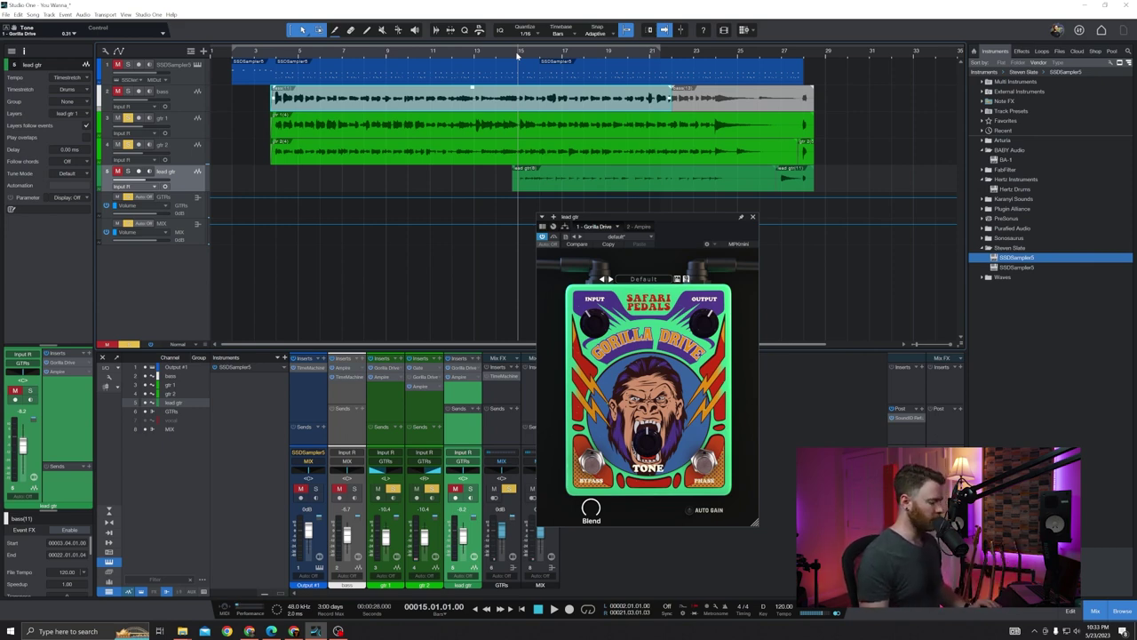
Solo the lead gtr, play it from bar 15, activate its Gorilla Drive during playback, and stop
key(m)
key(s)
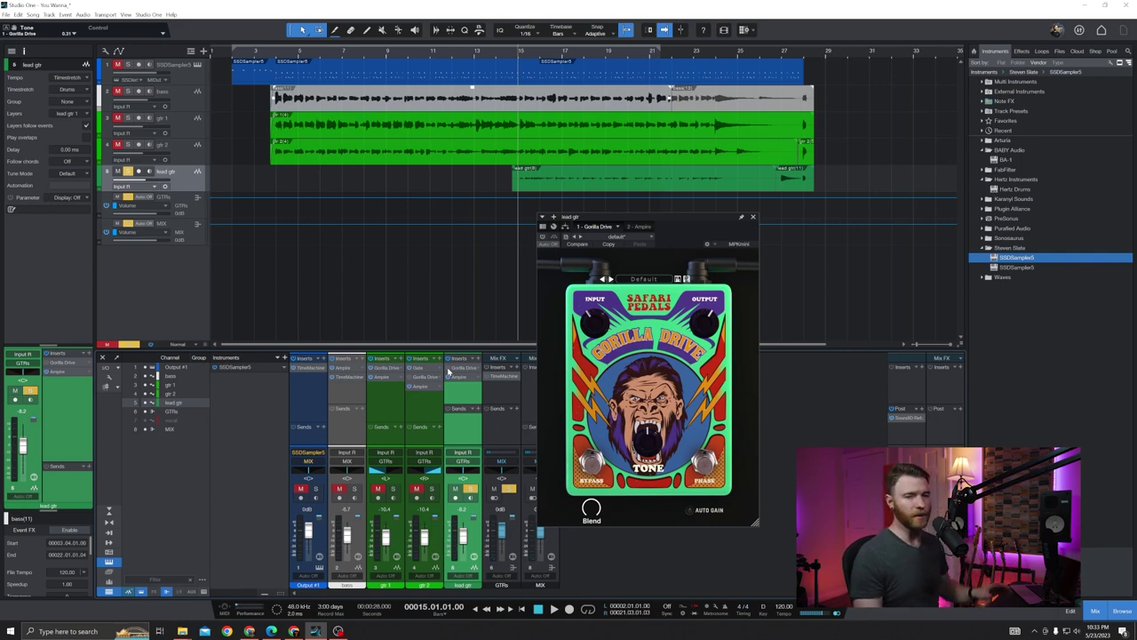
key(space)
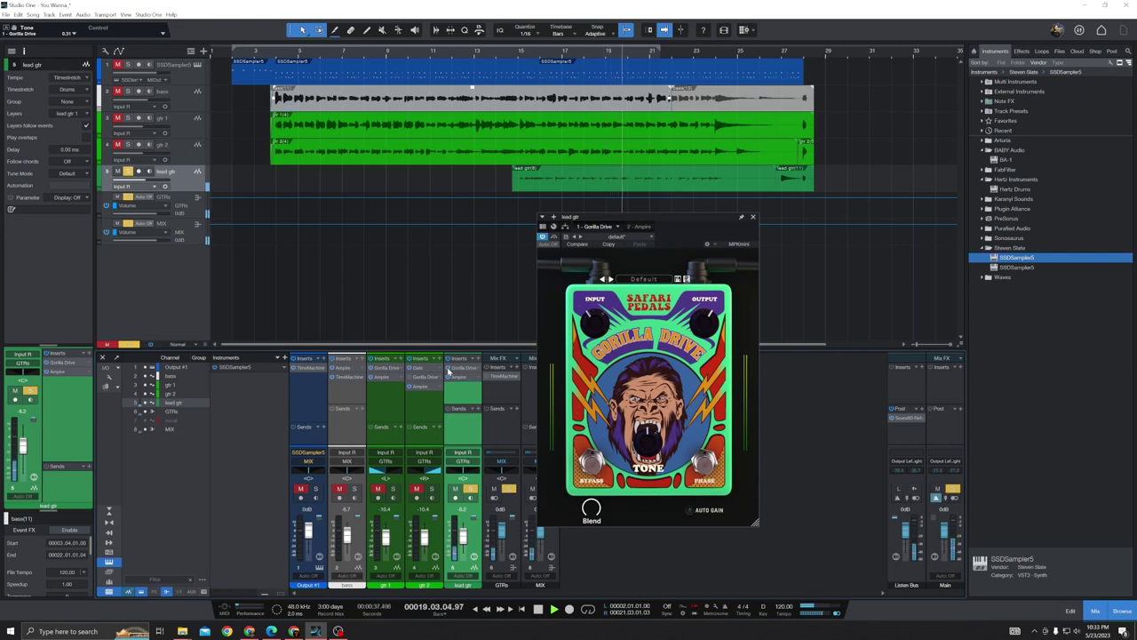
key(space)
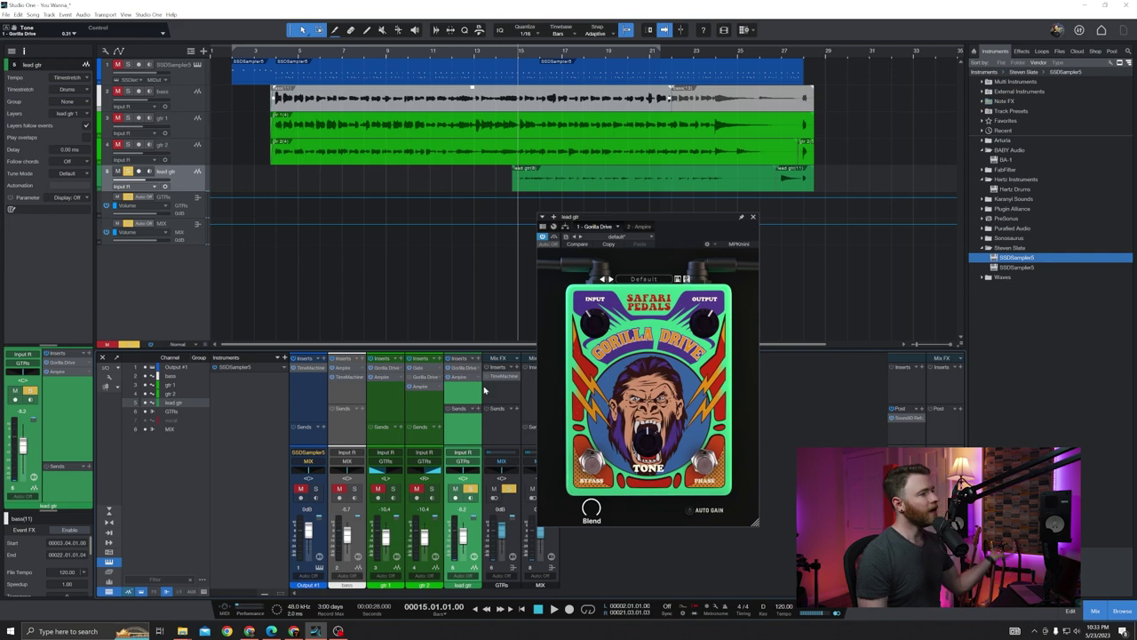
Play the soloed GTRs bus with its Time Machine open, activate the plug-in during playback, and clear the bus solo after stopping
click(502, 431)
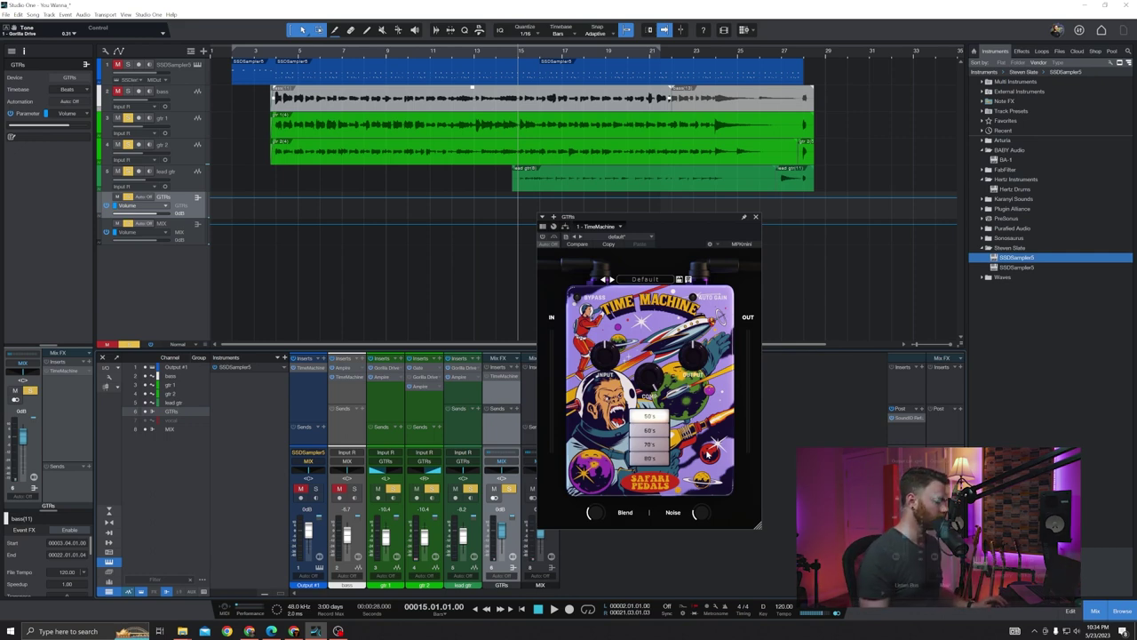
key(space)
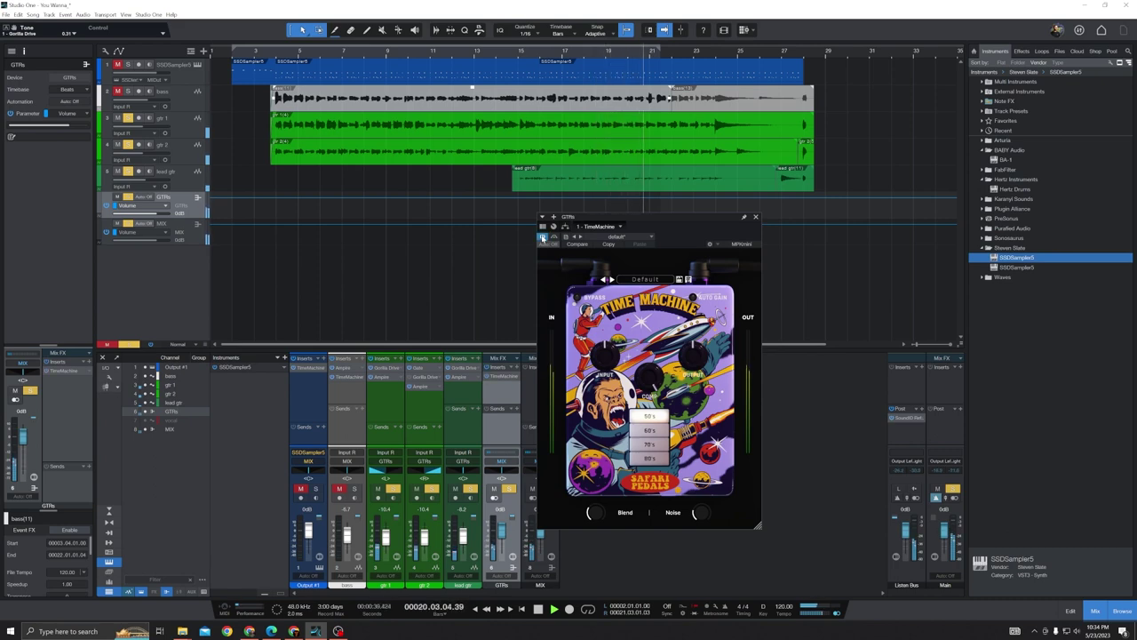
key(space)
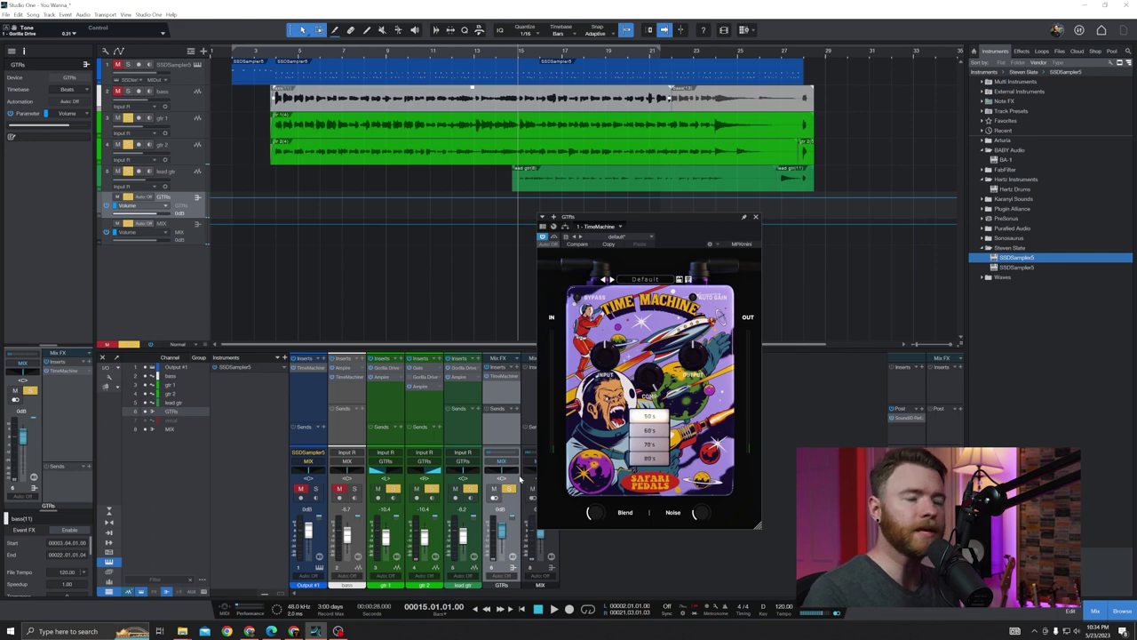
click(509, 488)
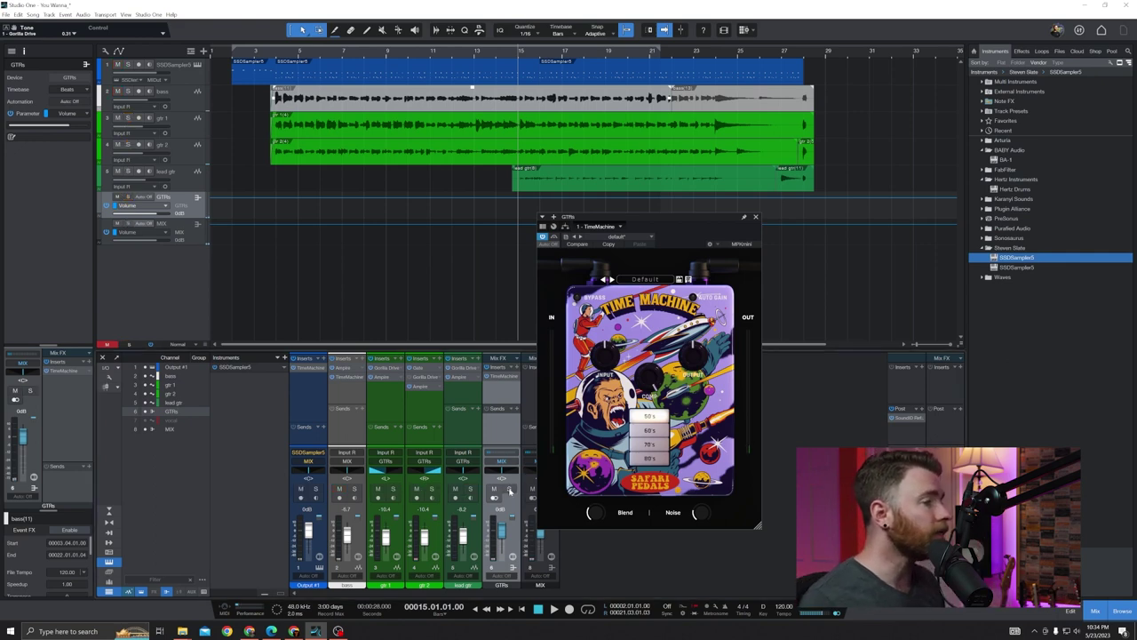